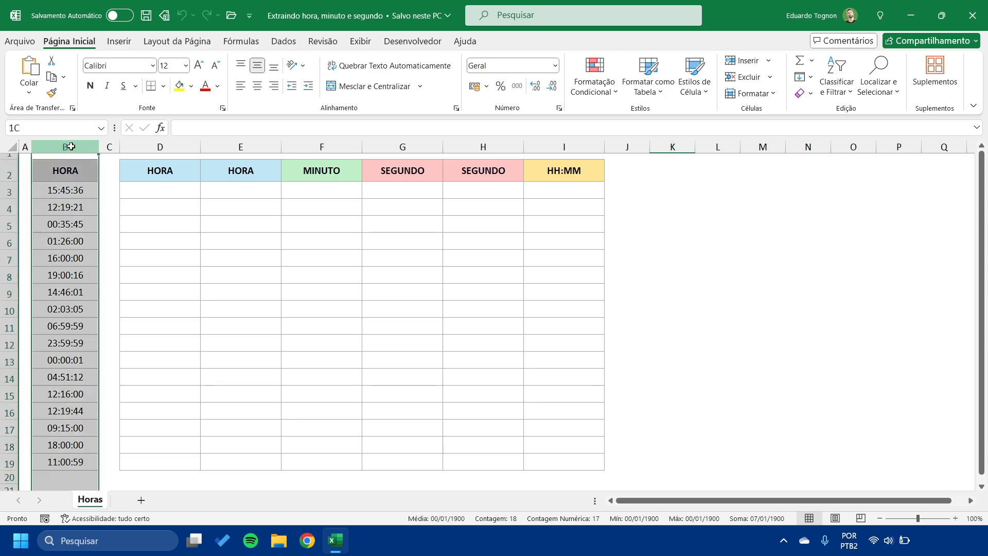
- Enter the formula =HORA(B3) in cell D3 to extract the hour from the first time
click(72, 193)
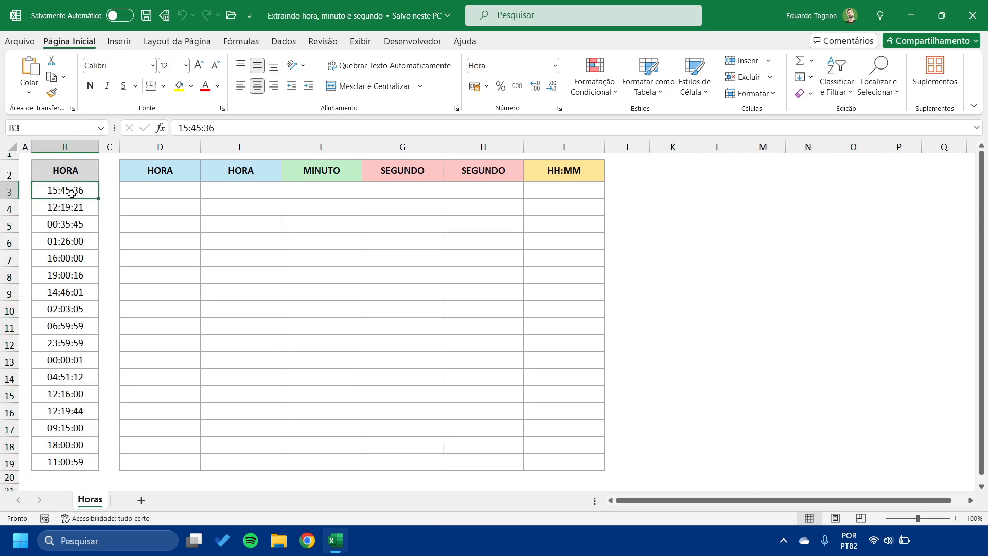
click(148, 194)
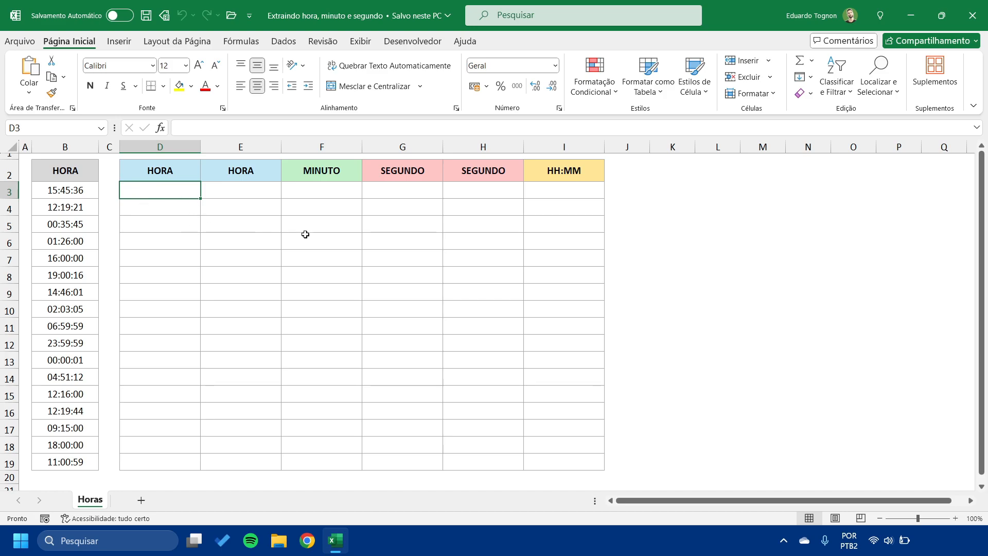
text(=HO)
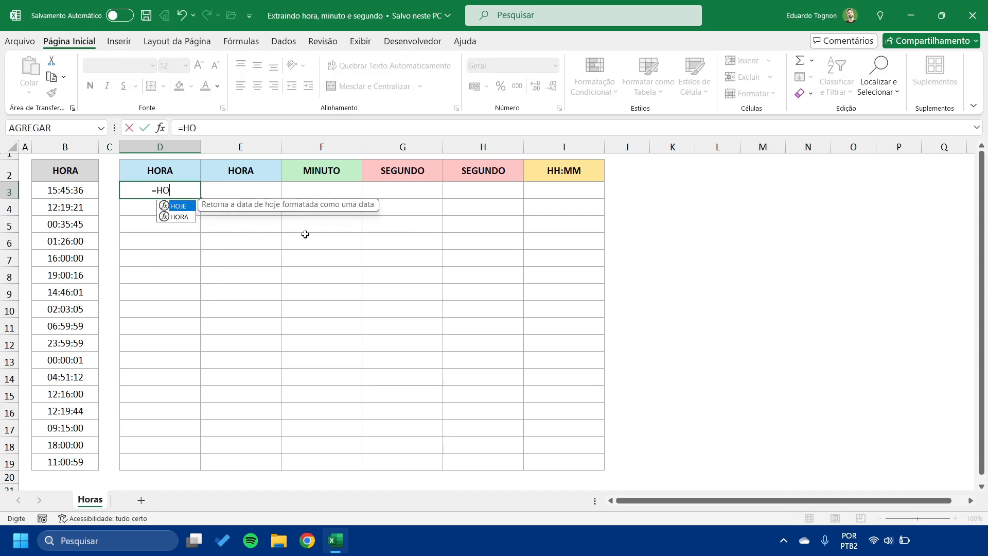
text(RA()
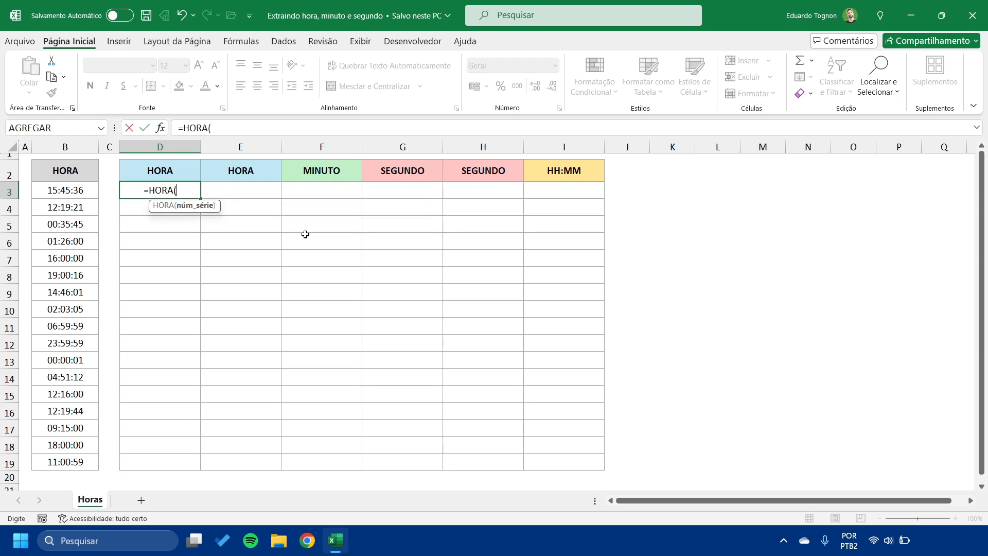
click(60, 196)
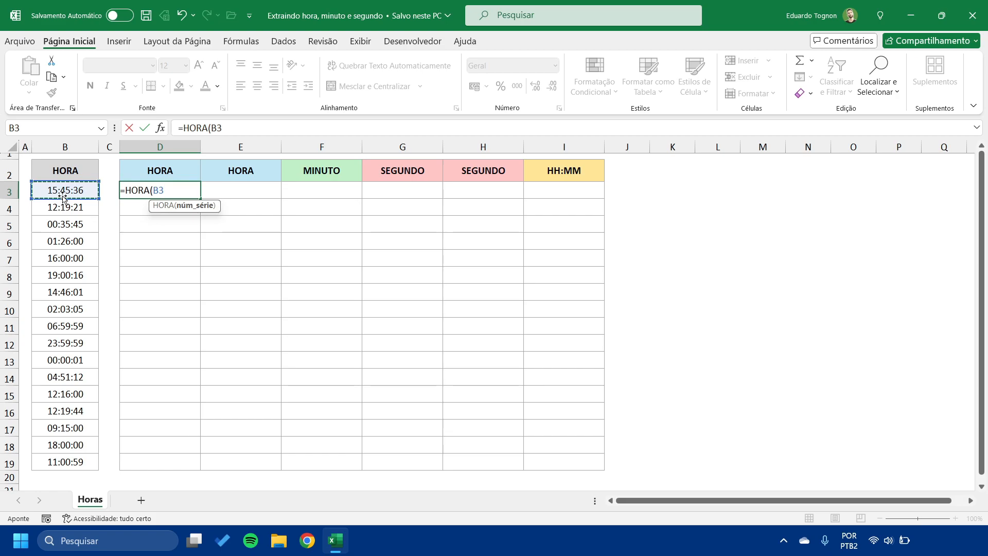
text())
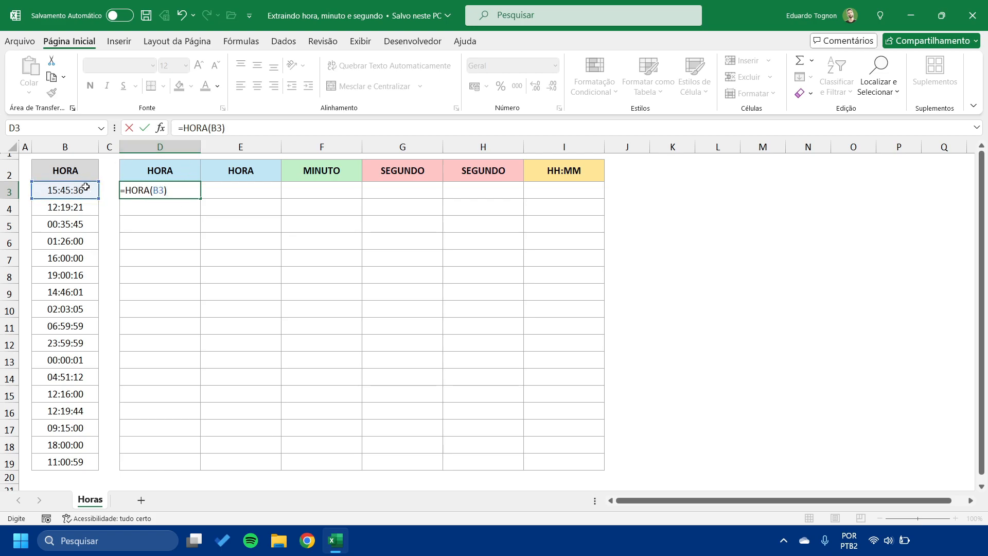
key(Return)
- Fill the HORA formula from D3 down to D19 and check some of the resulting cells
click(161, 187)
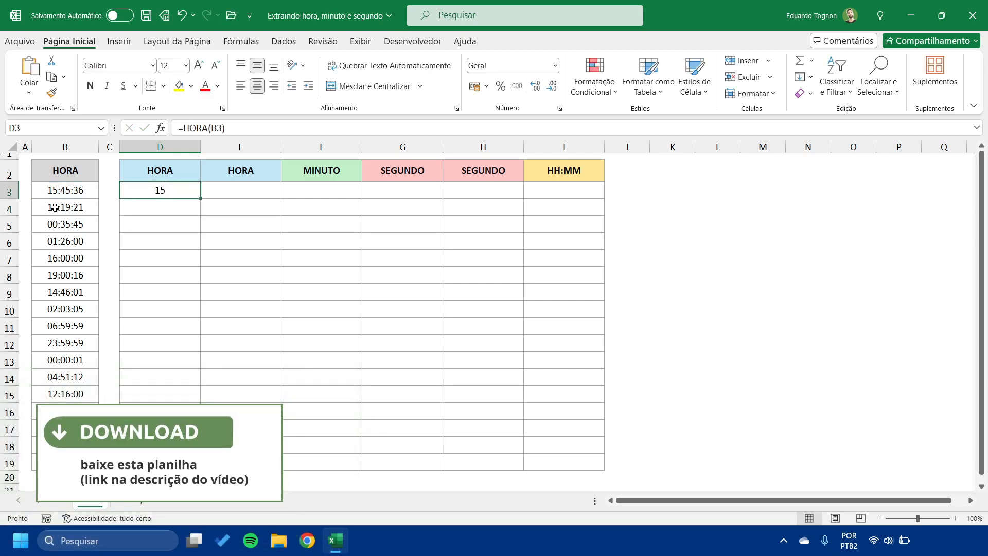
drag(201, 202, 201, 404)
click(167, 304)
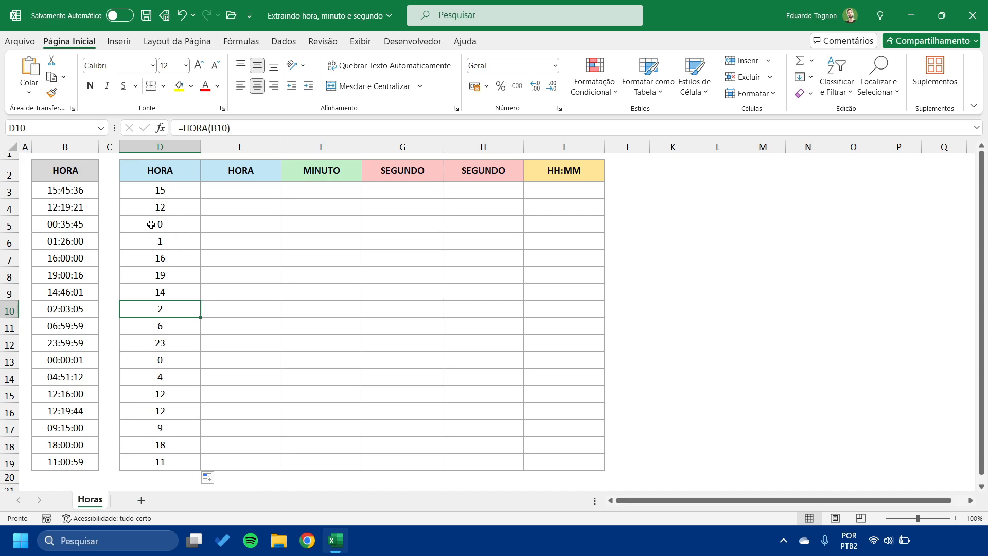
click(167, 238)
click(166, 224)
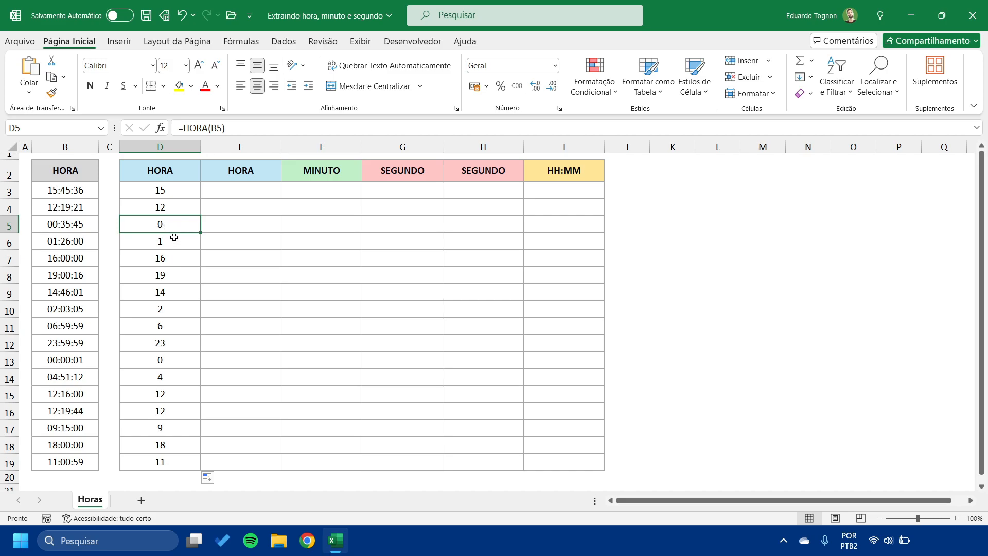
click(174, 238)
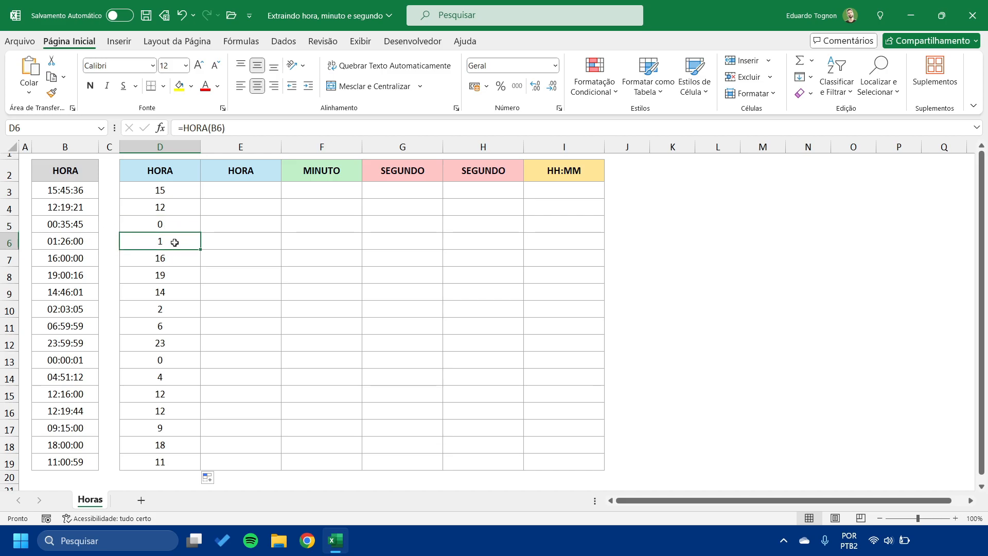
- Apply the custom number format 00 to the extracted hours in D3:D19
drag(167, 191, 171, 456)
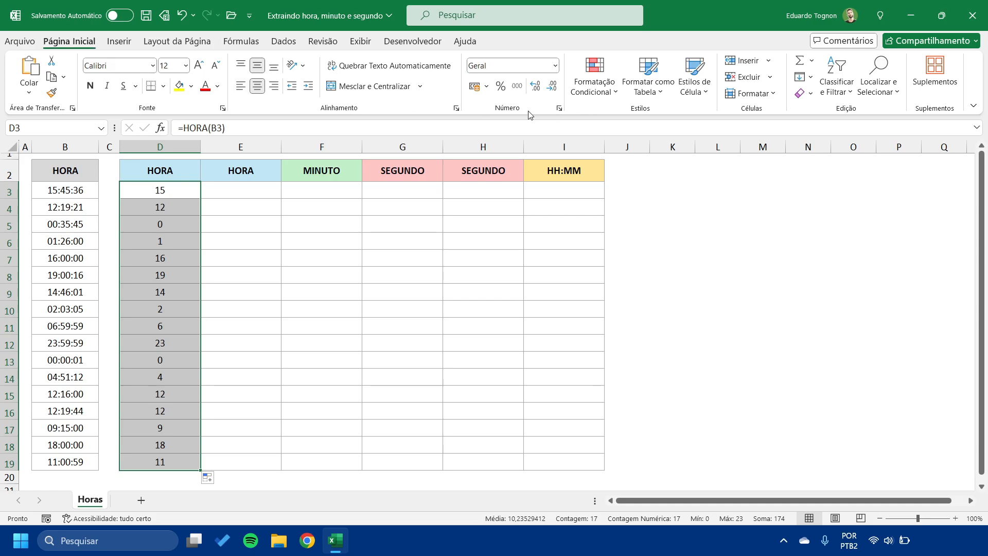
click(559, 108)
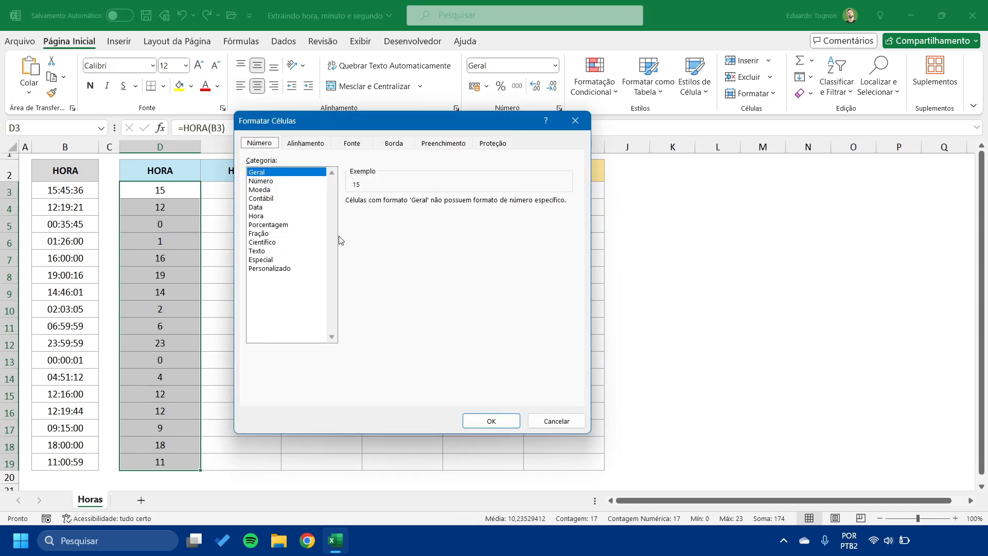
click(268, 269)
double_click(355, 212)
key(BackSpace)
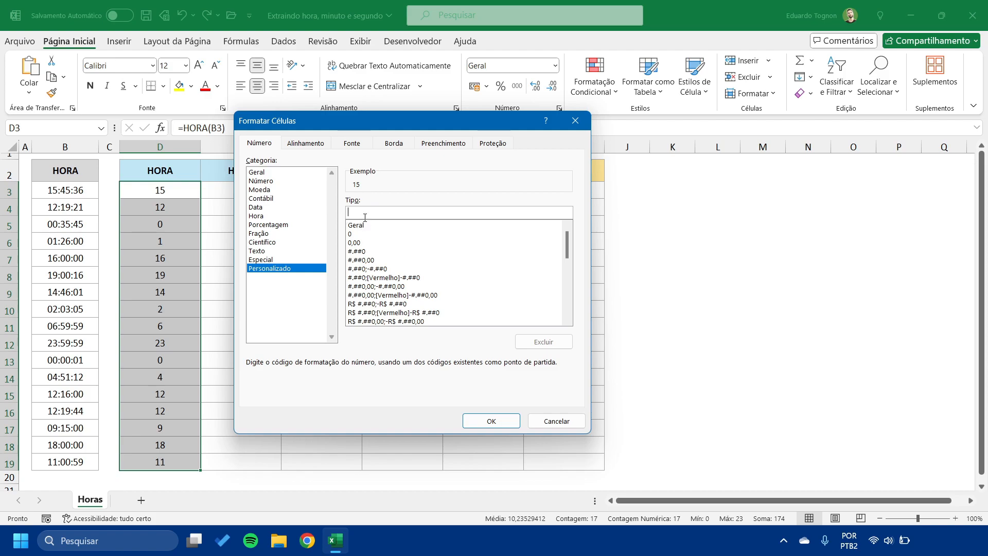
text(00)
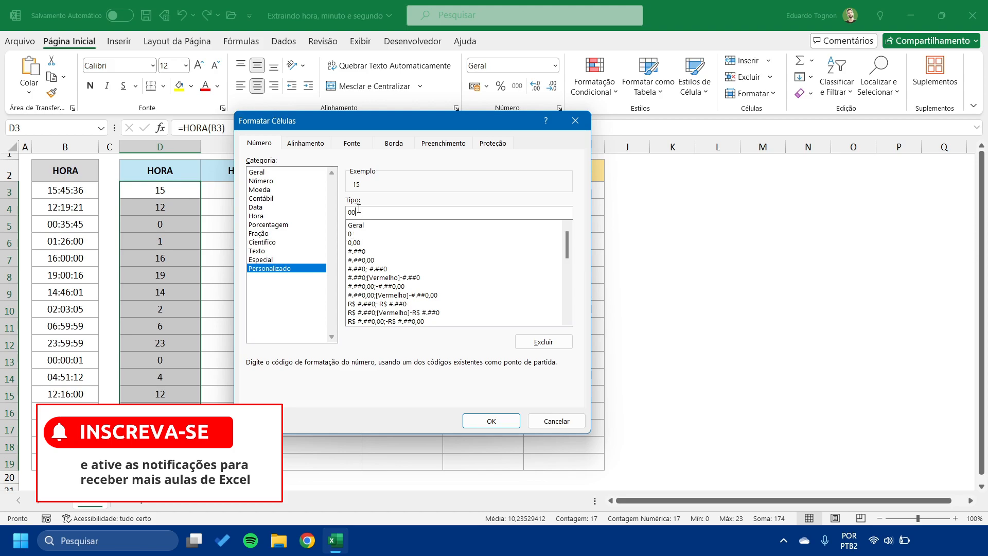
click(490, 421)
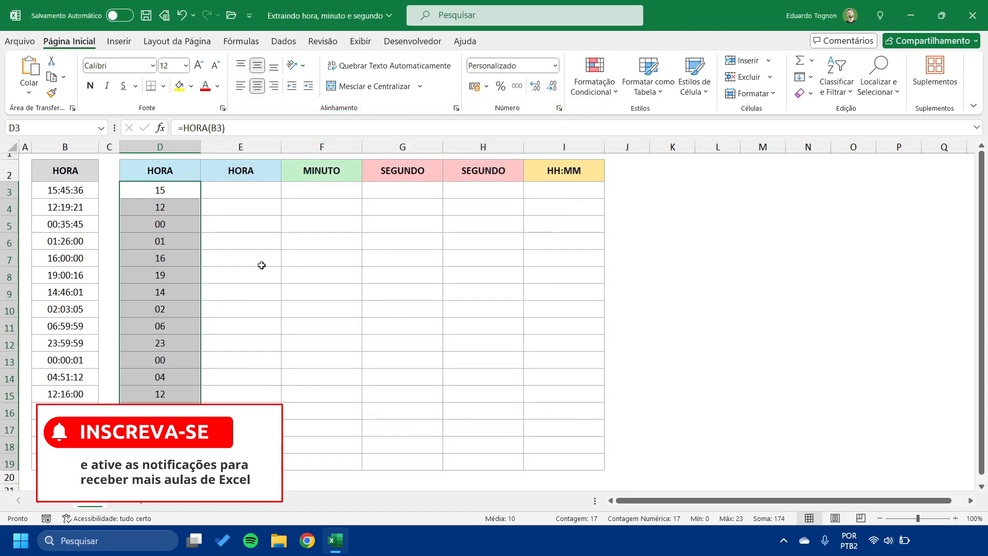
click(180, 220)
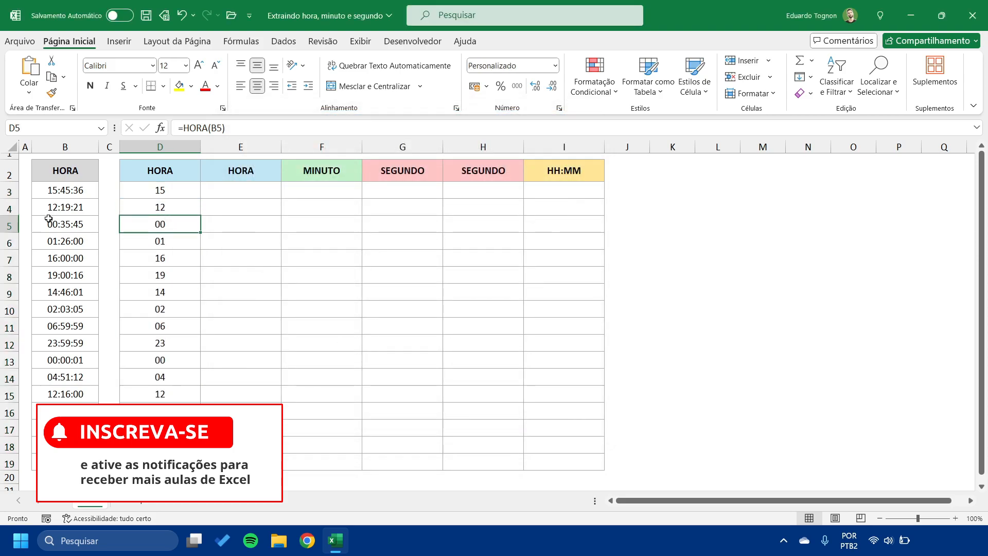
click(158, 240)
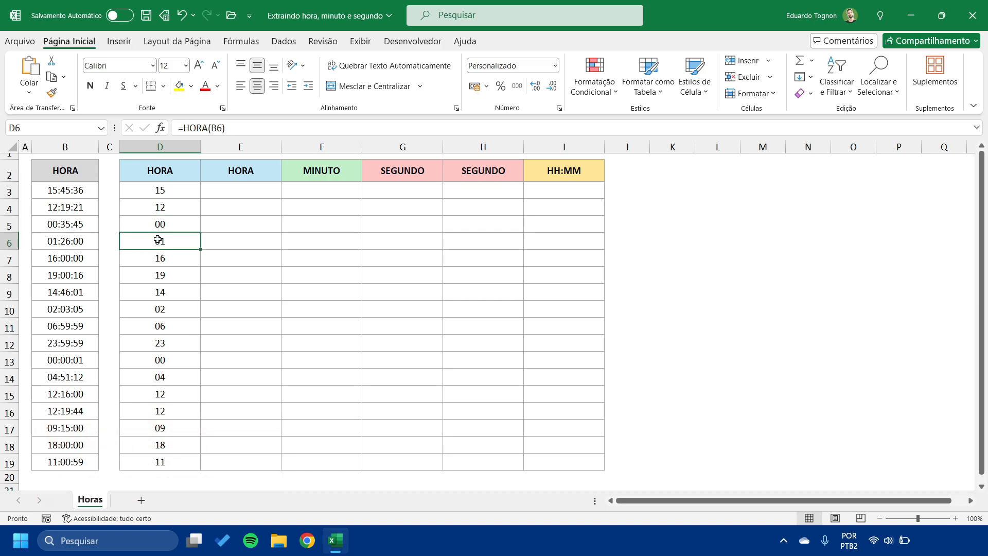
- Enter =B3 in cell E3 and fill the formula down to E19
click(255, 193)
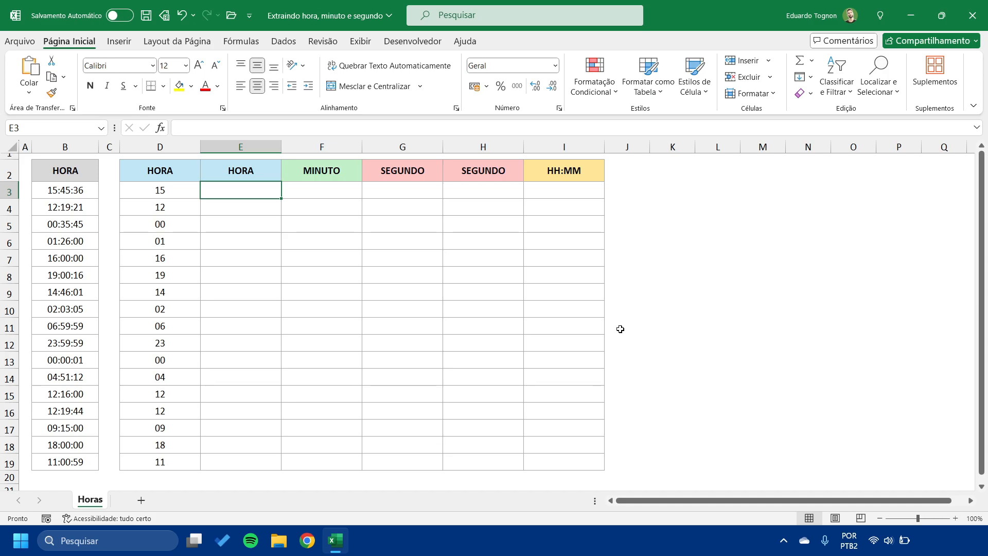
text(=)
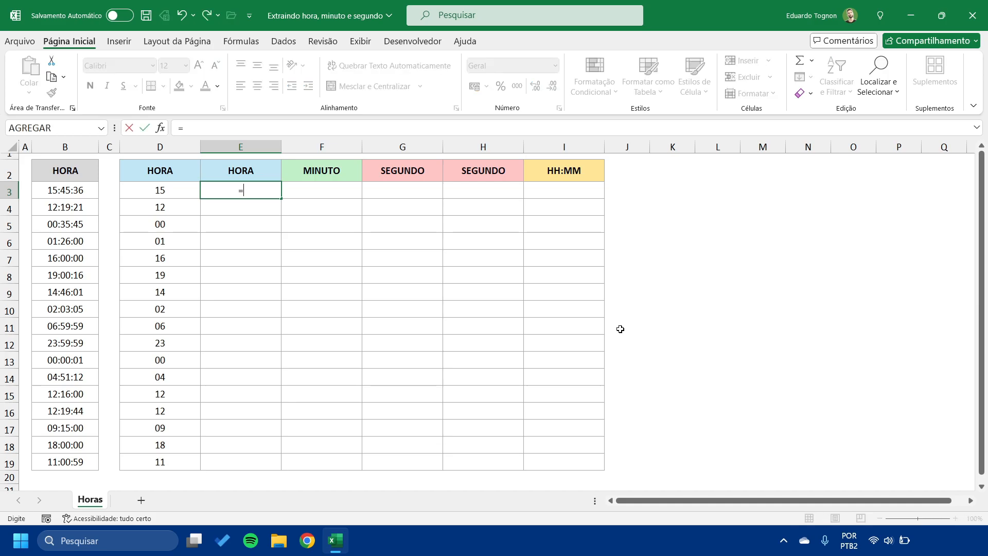
click(68, 189)
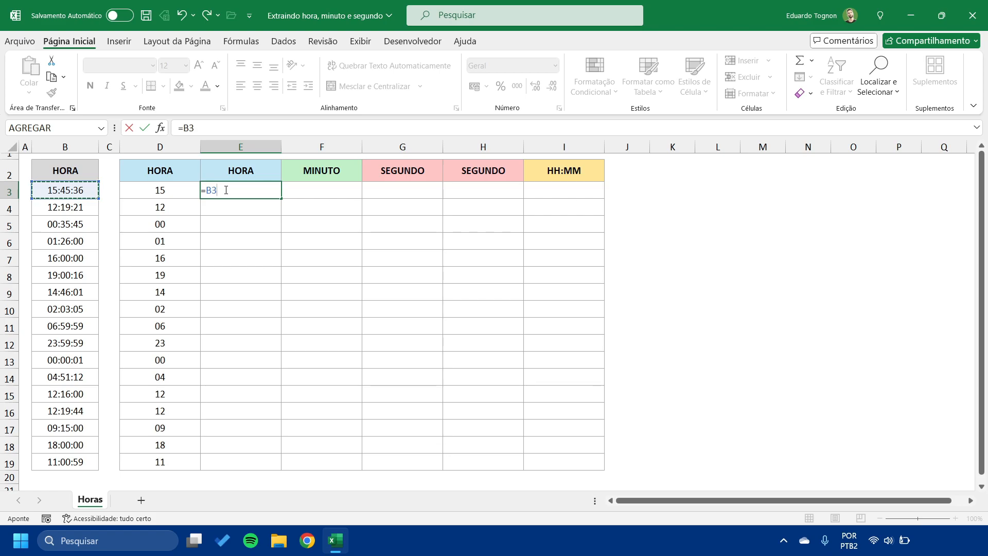
key(ctrl+Return)
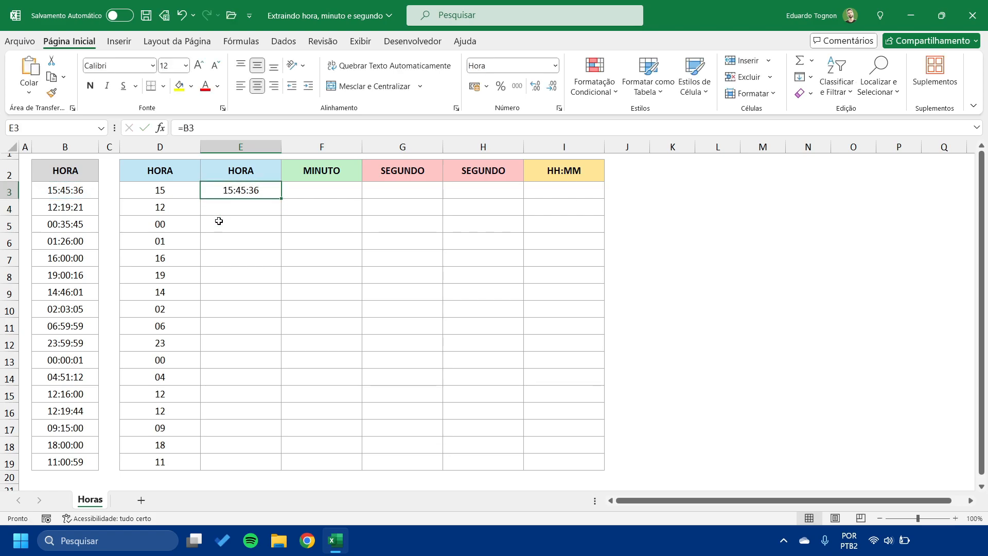
double_click(282, 199)
click(254, 291)
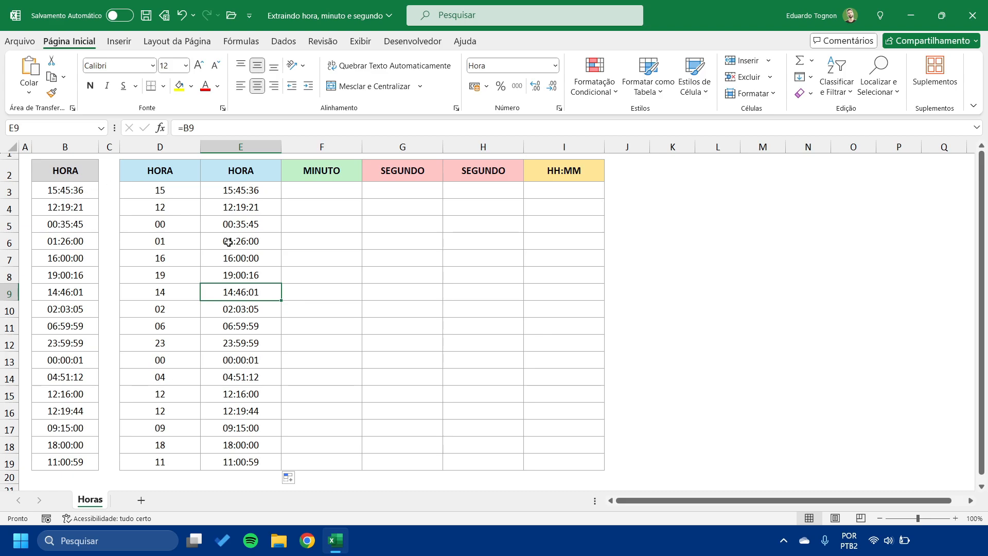
- Apply the custom number format hh to the times in E3:E19
drag(244, 189, 260, 461)
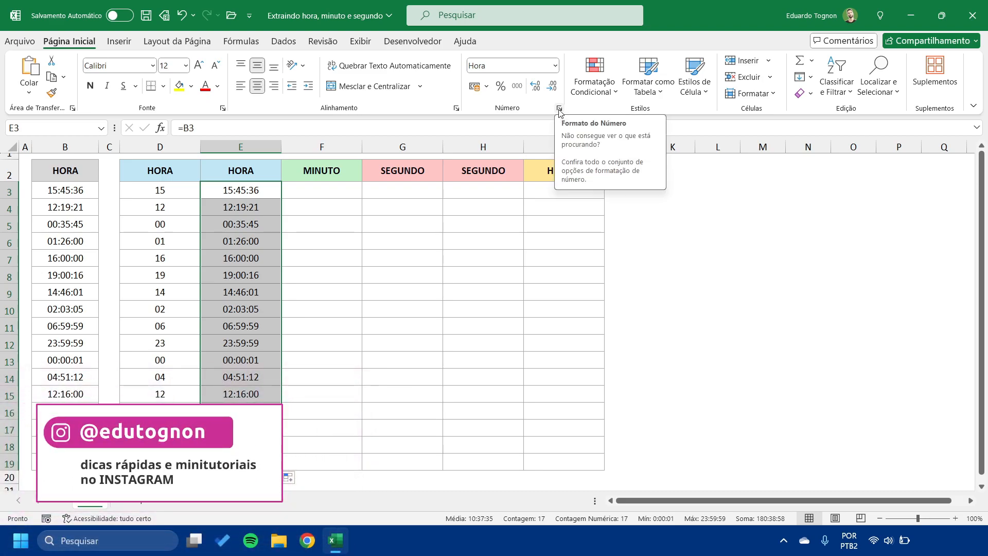
click(555, 65)
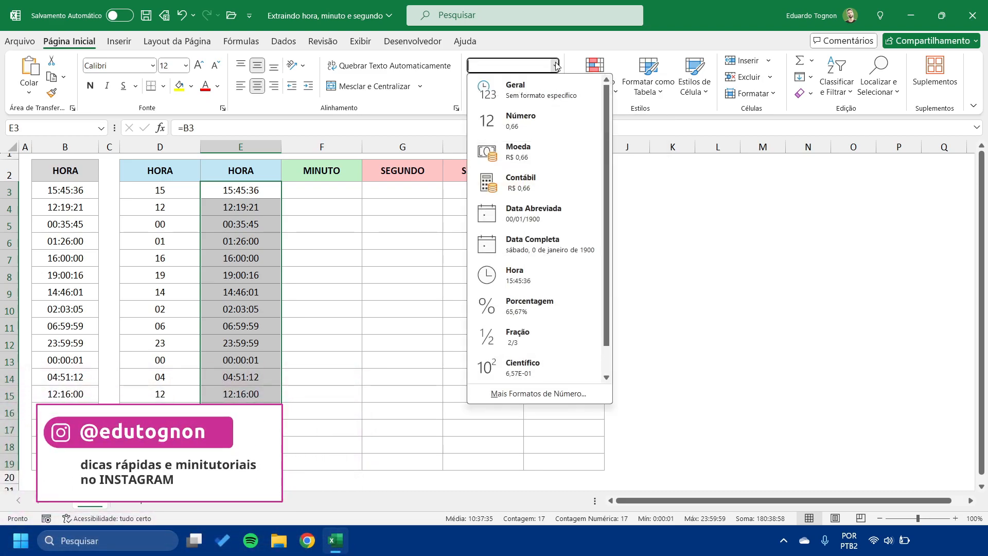
click(523, 393)
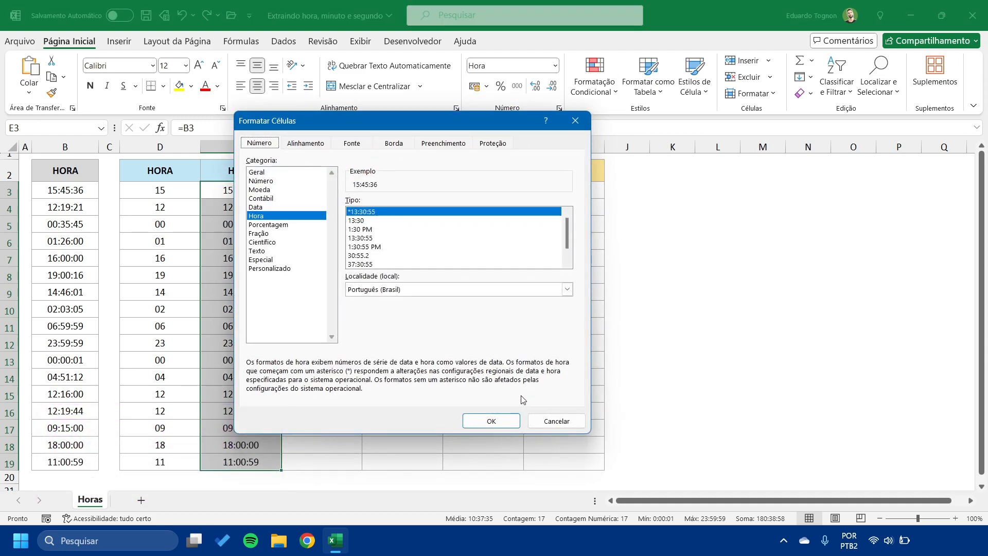
click(270, 269)
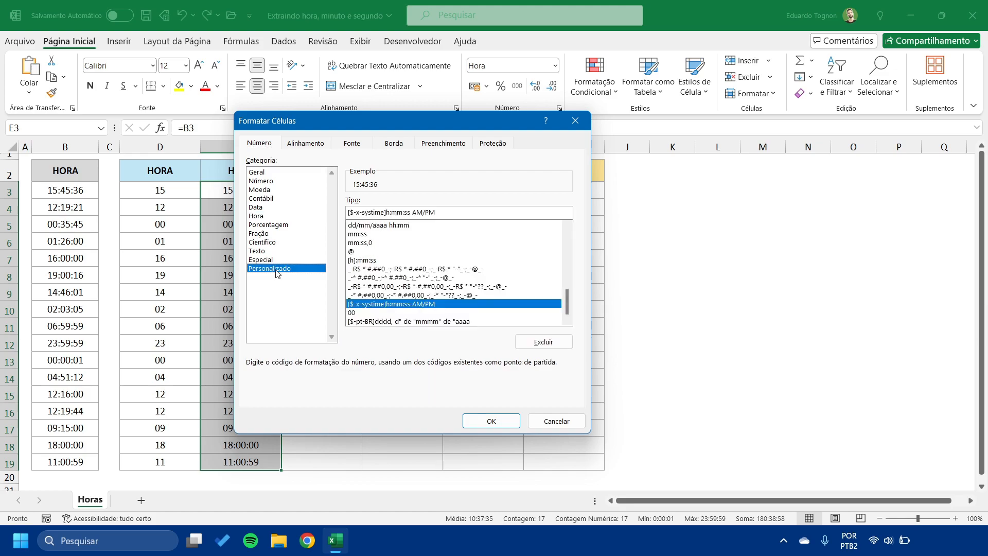
drag(440, 212, 290, 211)
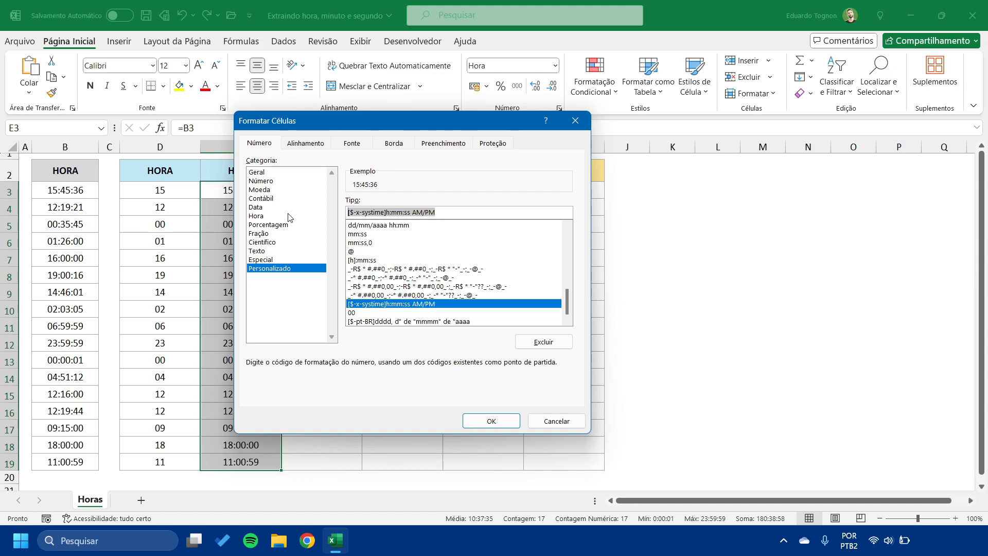
text(hh)
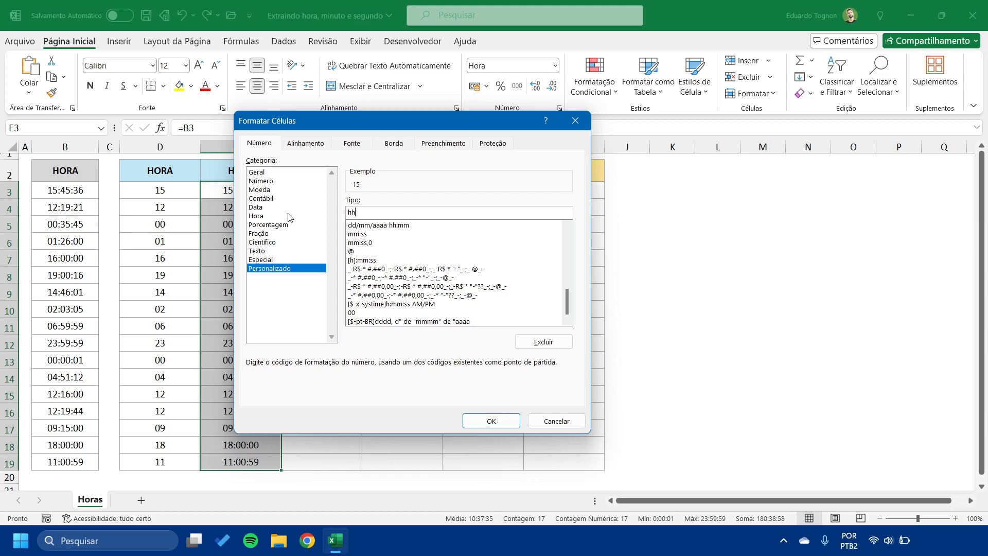
key(BackSpace)
text(h)
drag(270, 128, 295, 132)
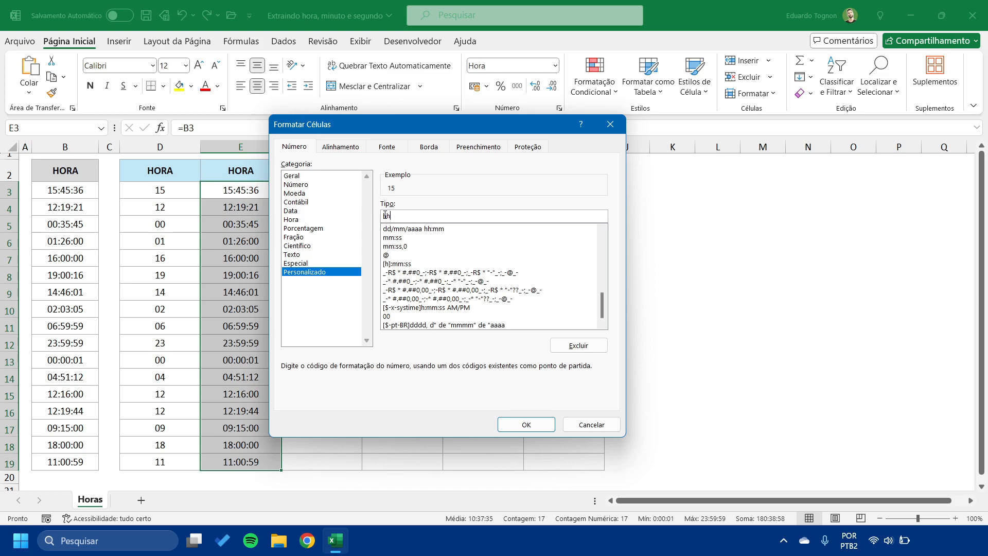
click(534, 422)
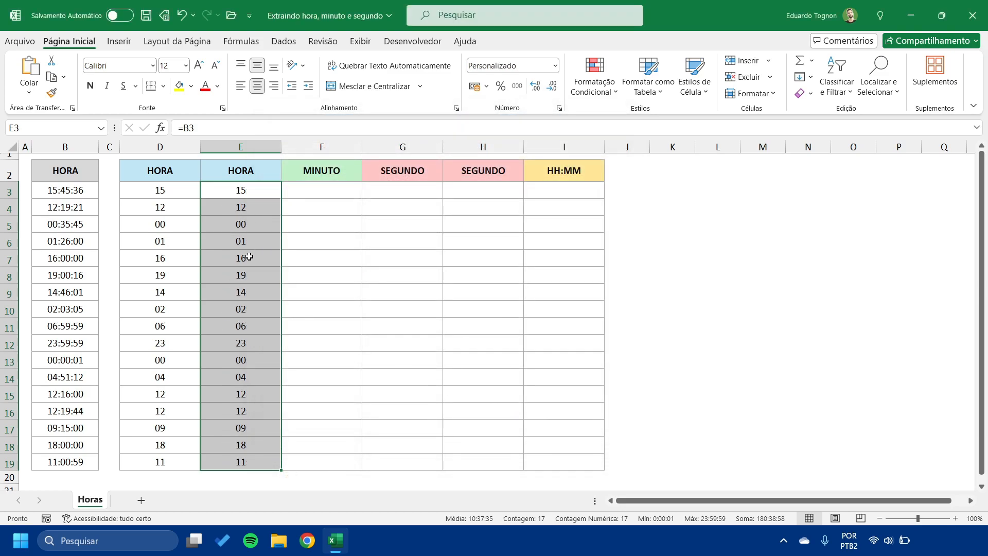
click(249, 257)
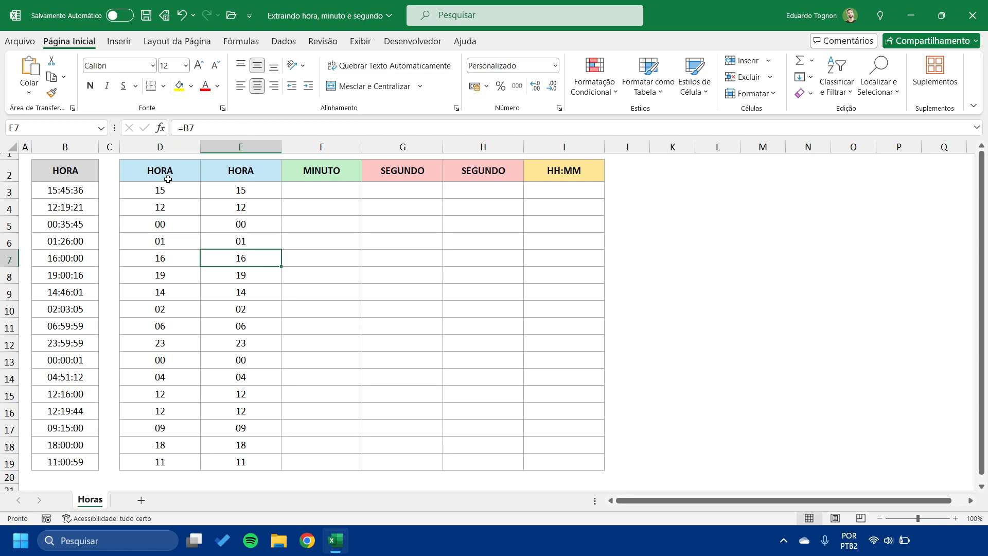
click(174, 195)
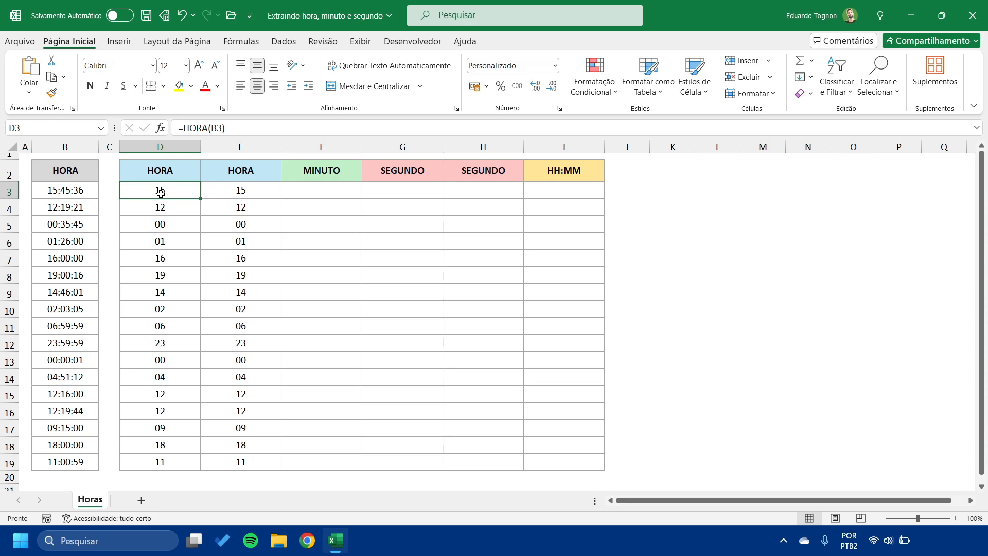
click(238, 192)
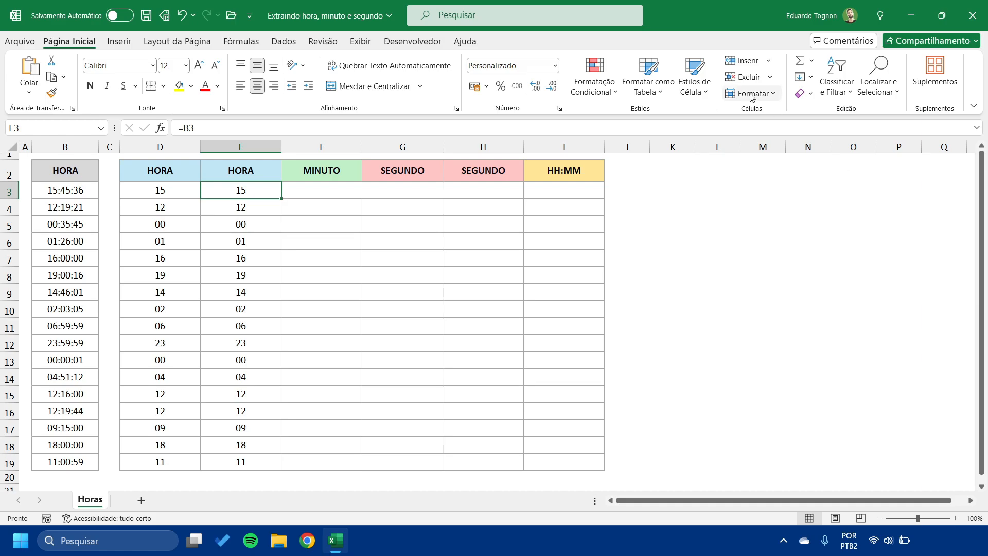
drag(251, 193, 246, 461)
click(224, 368)
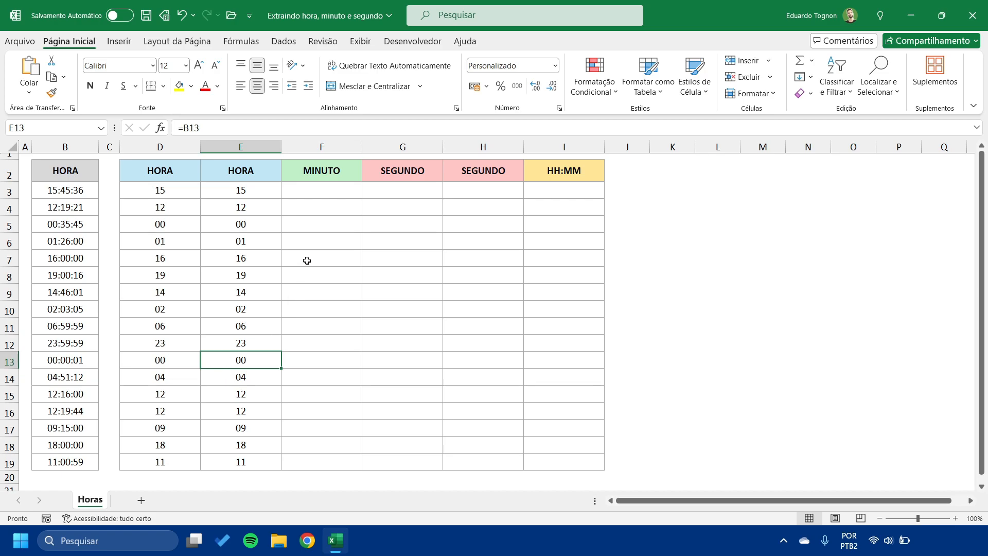
- Enter =MINUTO(B3) in cell F3 and fill the formula down to F19
click(340, 192)
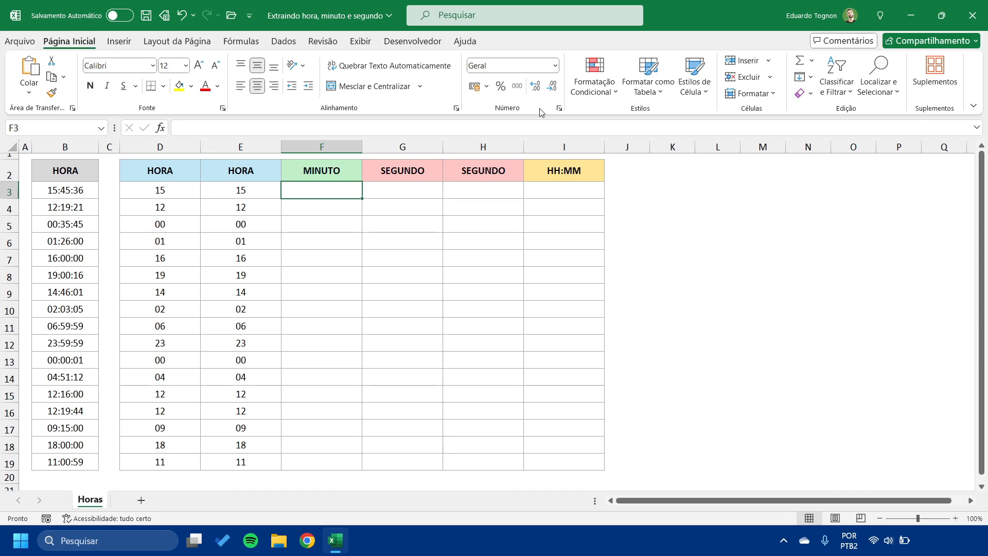
click(251, 144)
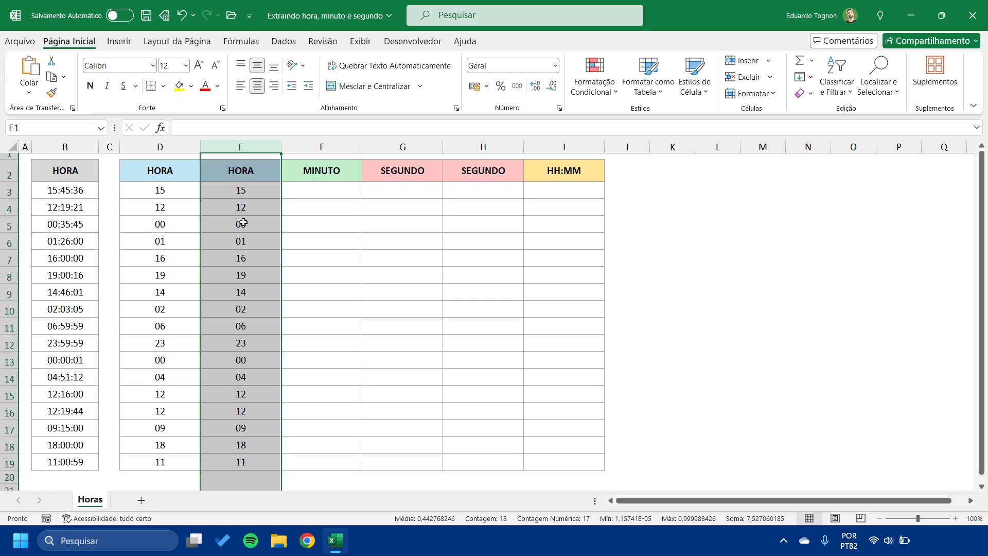
click(329, 189)
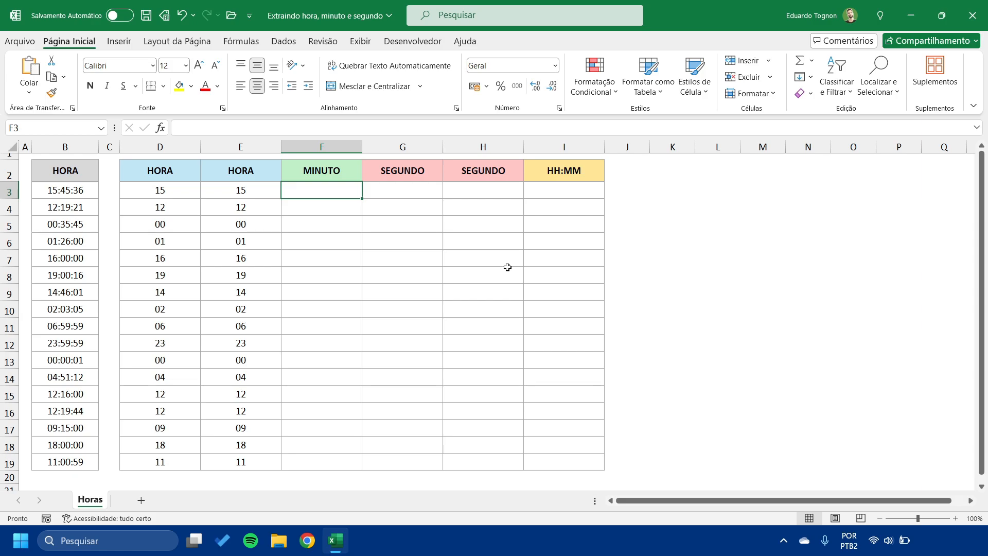
text(=MINUTO()
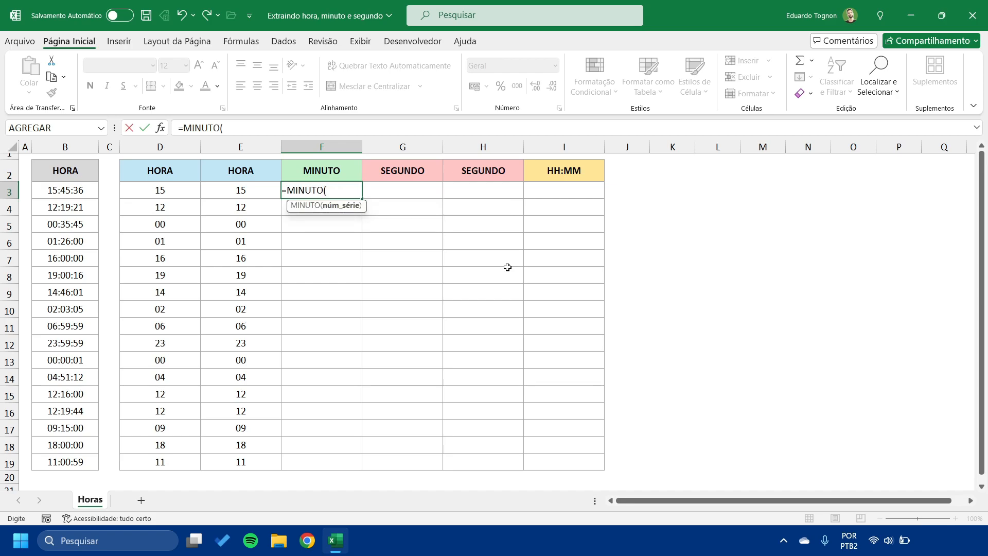
click(58, 187)
key(Return)
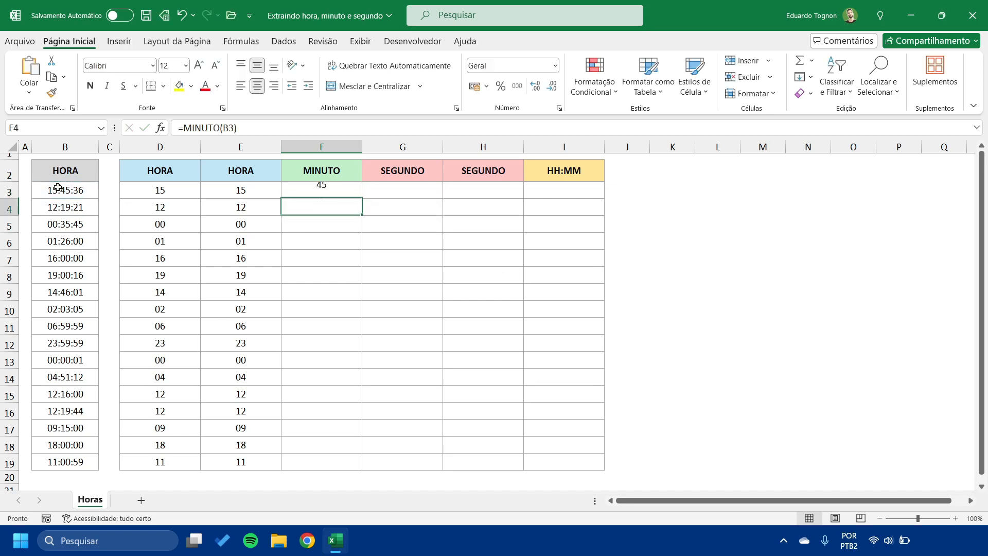
click(326, 190)
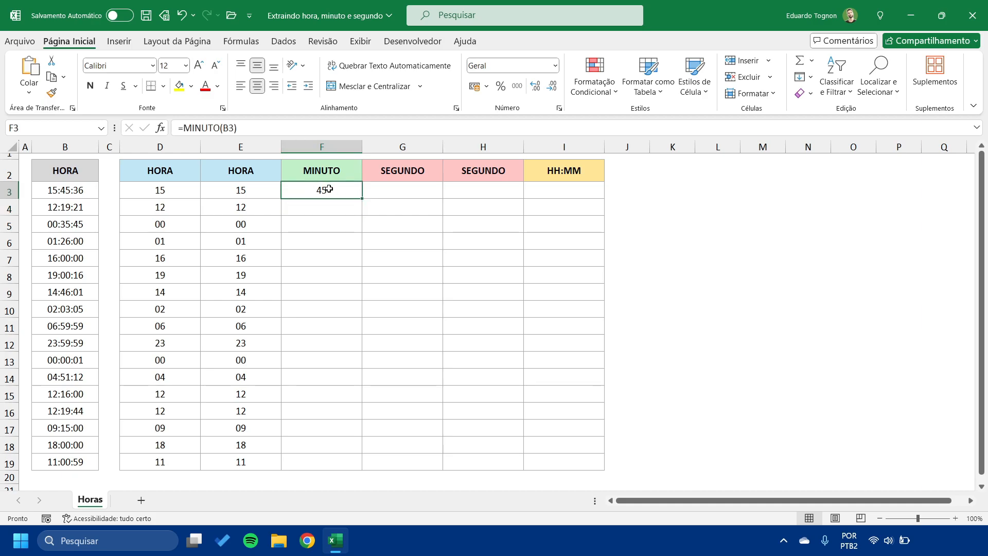
double_click(363, 198)
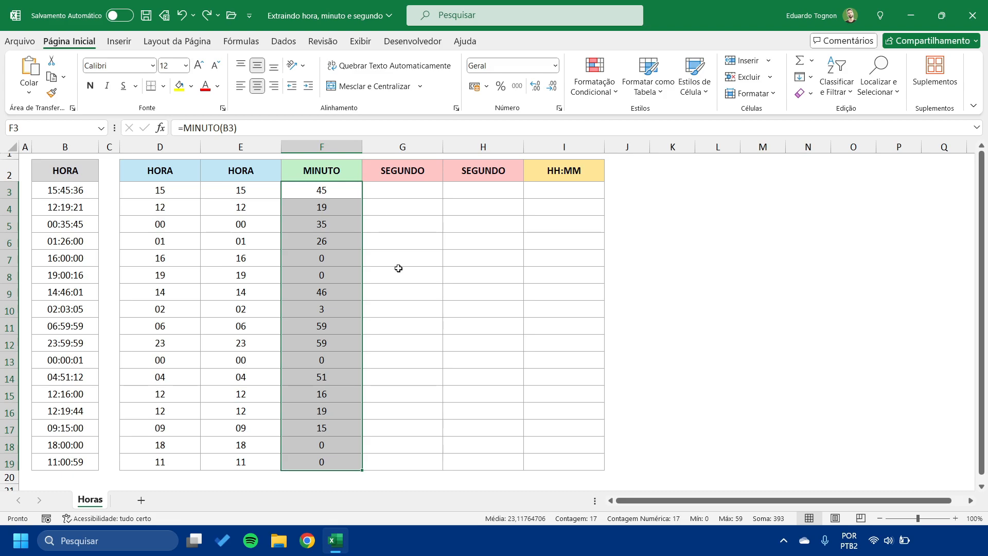
- Apply the custom number format 00 to the extracted minutes in F3:F19
click(563, 111)
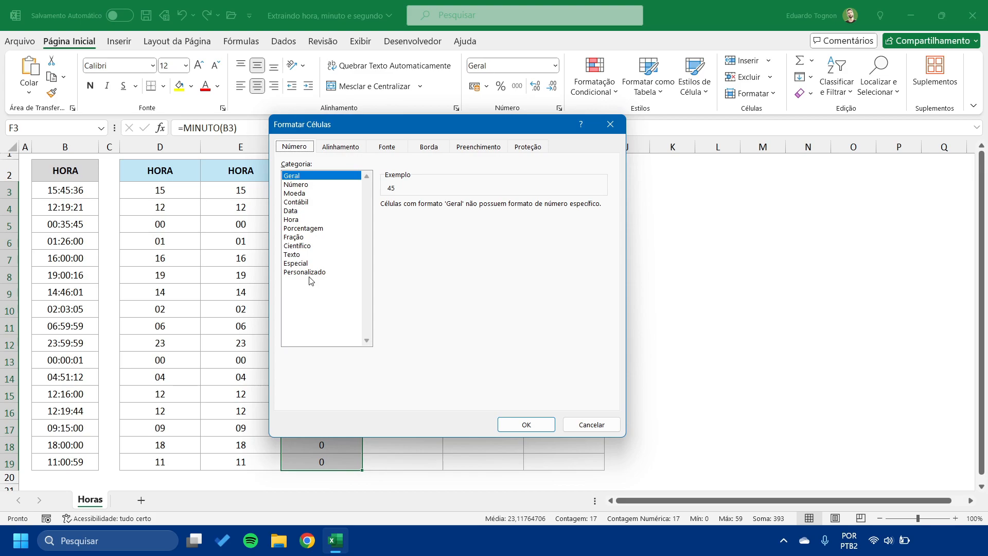
click(312, 273)
double_click(397, 215)
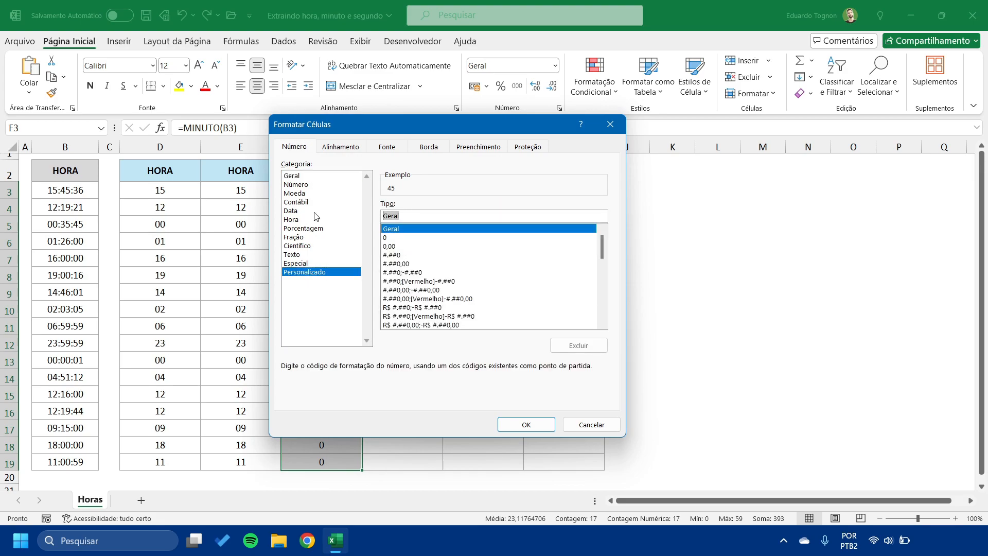
text(00)
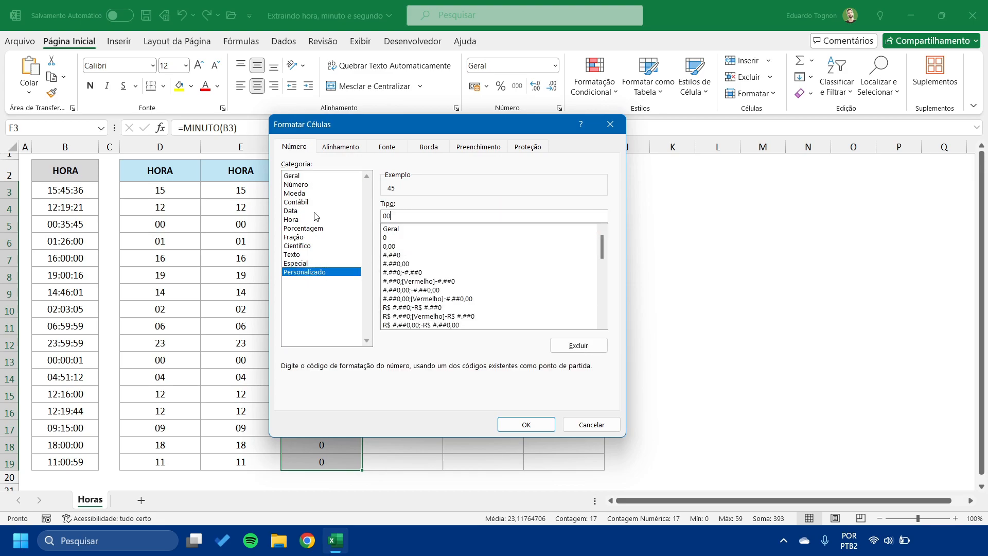
click(526, 423)
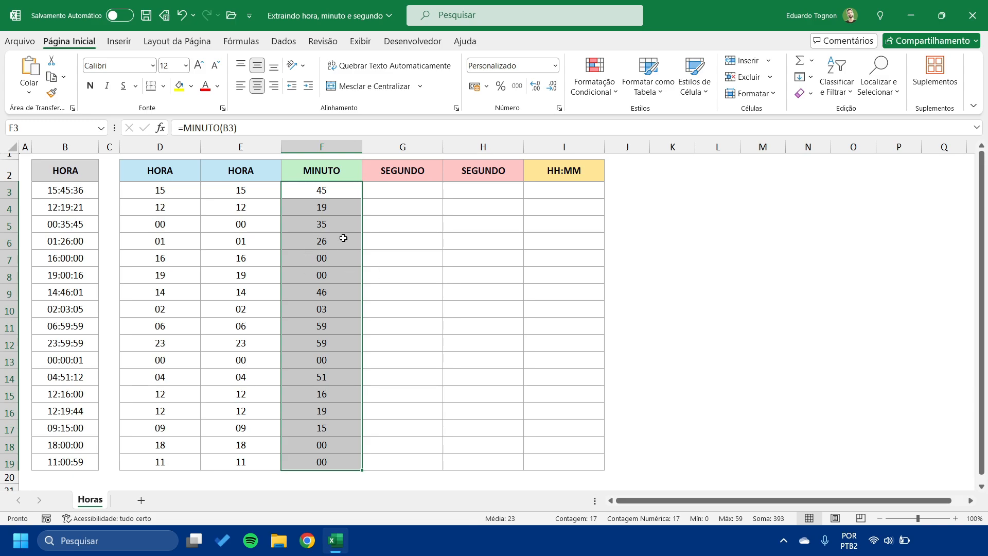
click(433, 279)
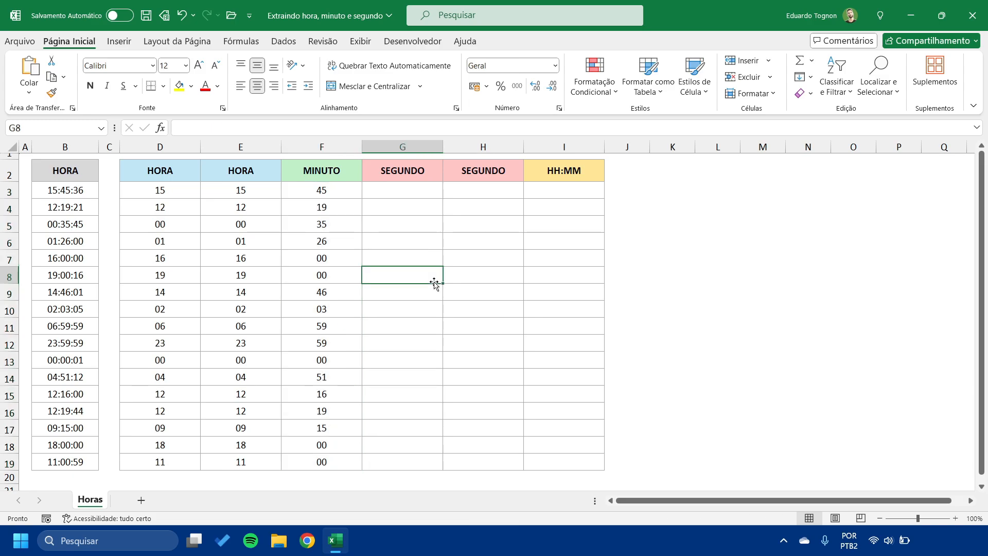
- Enter =SEGUNDO(B3) in cell G3 and fill the formula down to G19
click(408, 191)
text(=)
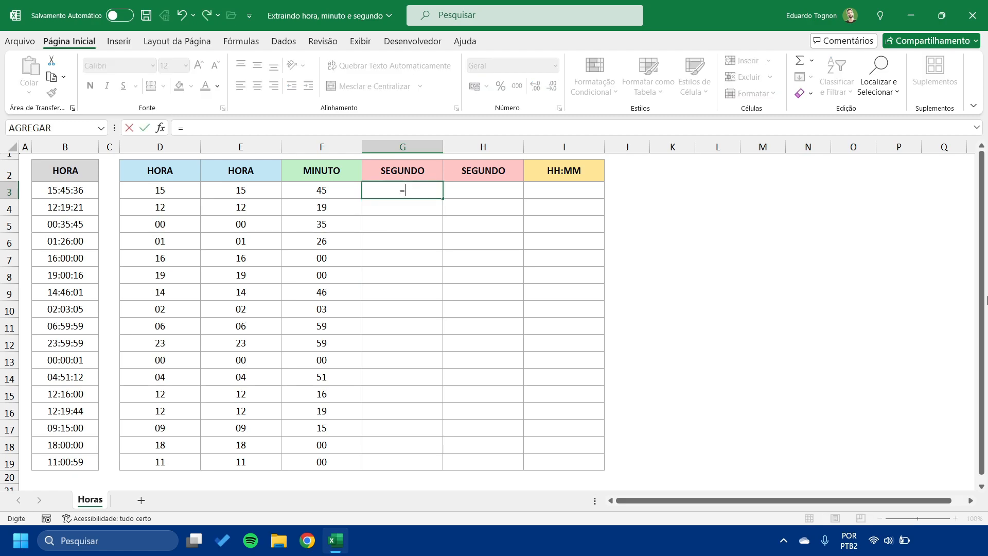
text(SEGUN)
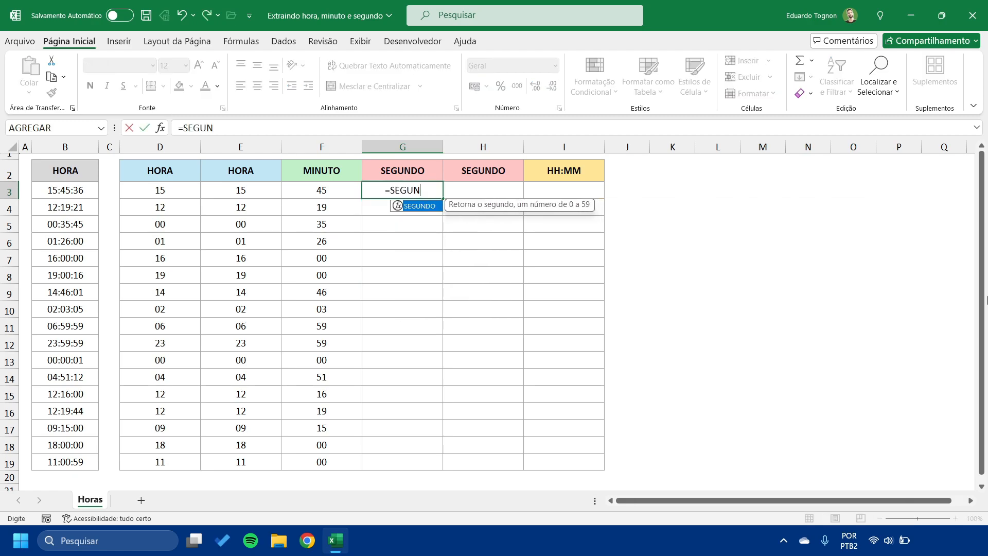
key(Tab)
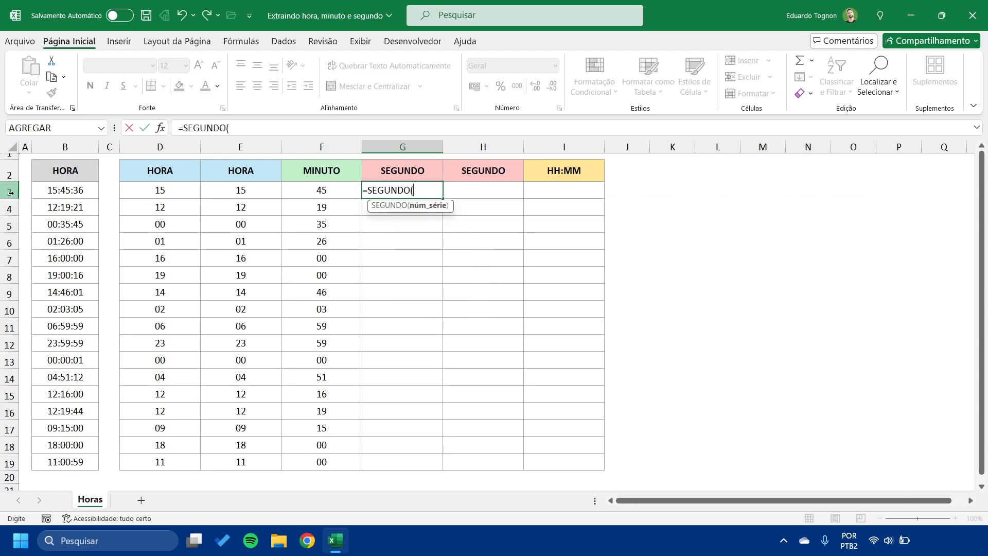
click(48, 192)
text()[)
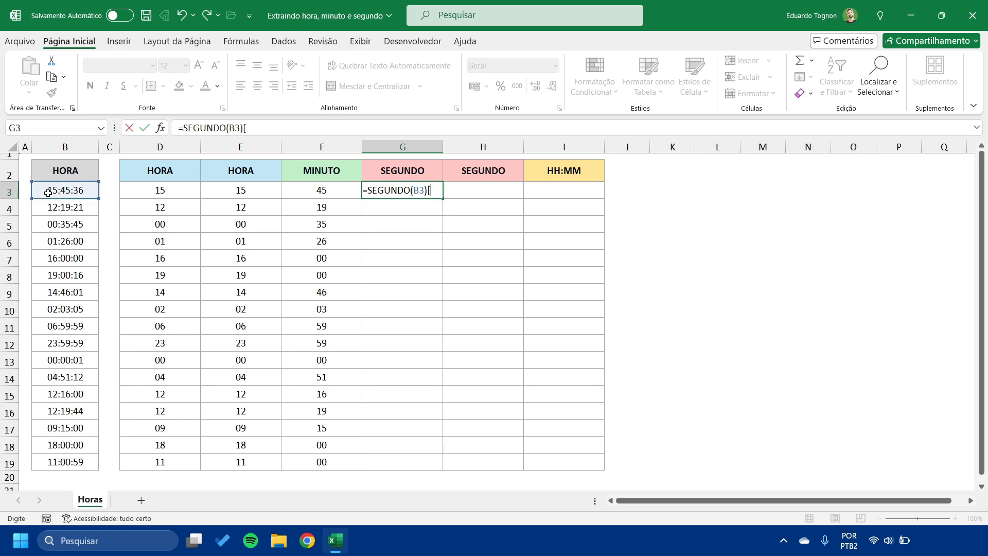
key(Return)
click(402, 191)
drag(443, 199, 417, 449)
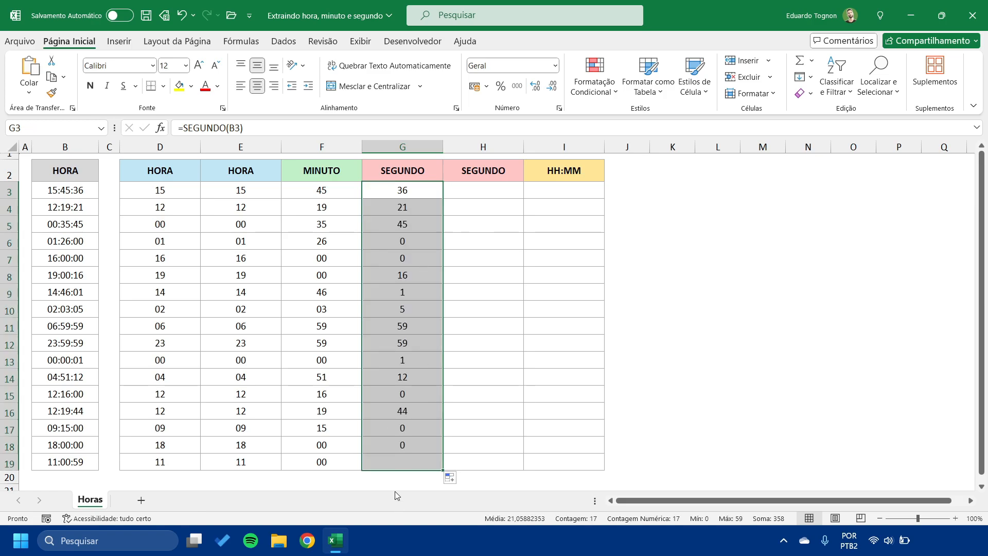
- Apply the custom number format 00 to the extracted seconds in G3:G19
click(559, 108)
click(355, 271)
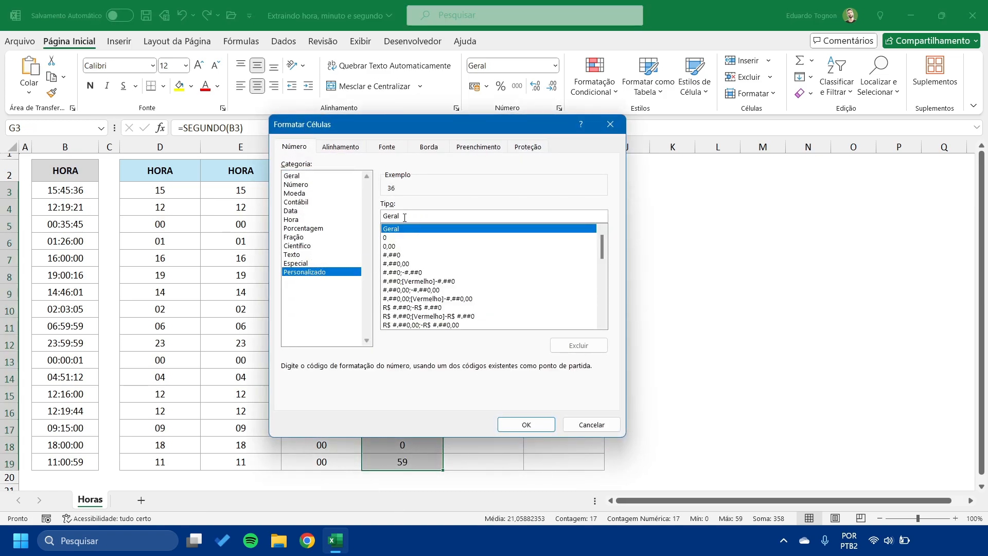
text(00)
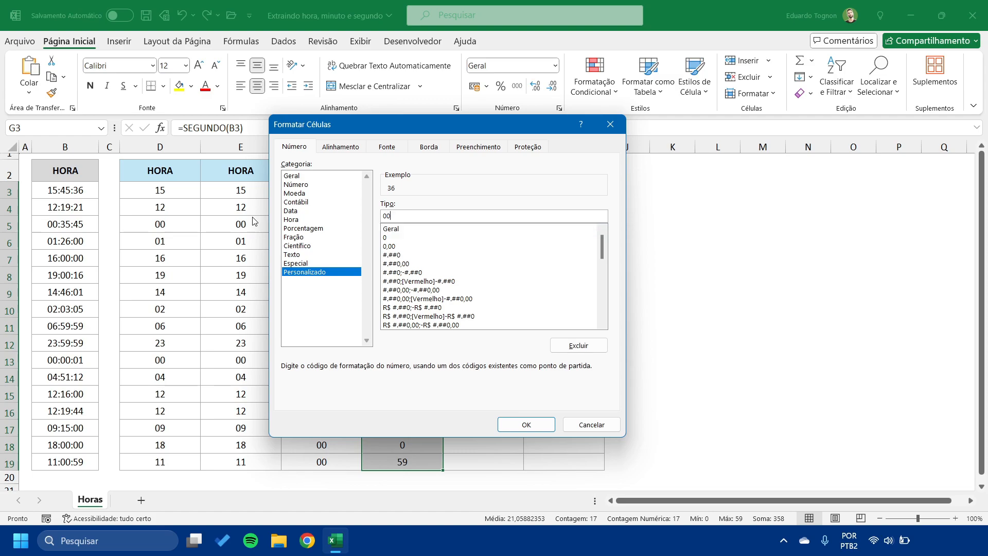
key(Return)
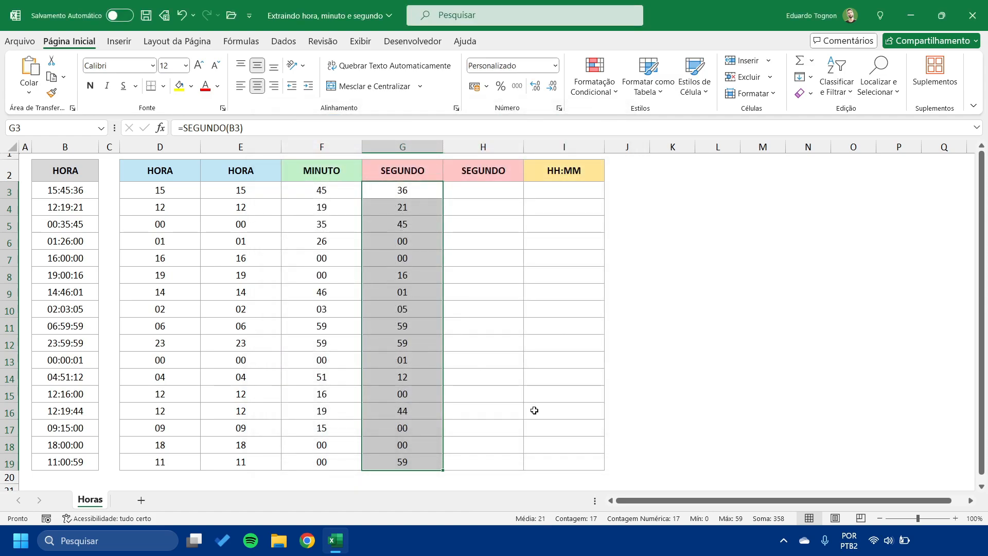
- Enter =B3 in cell H3 and fill the formula down to H19
click(488, 197)
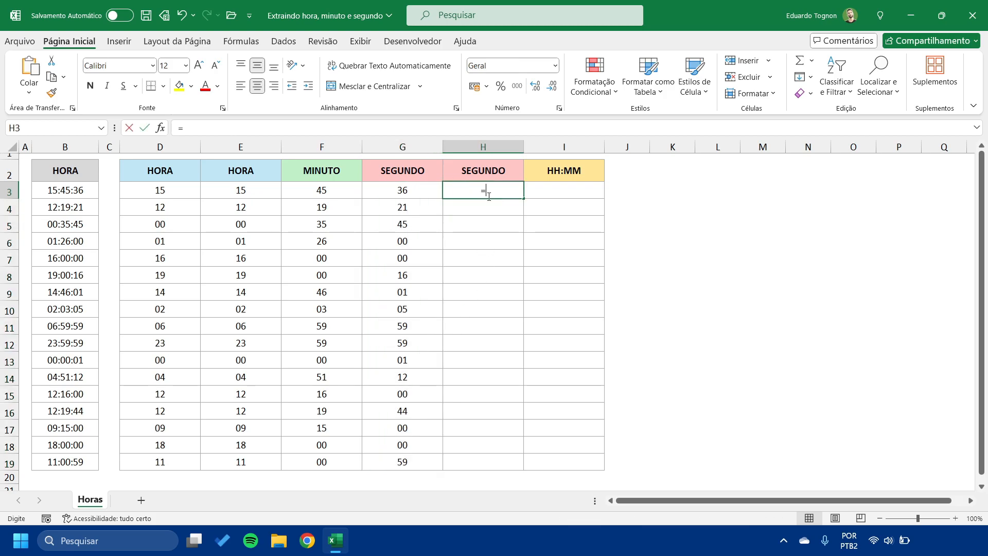
text(=)
click(60, 190)
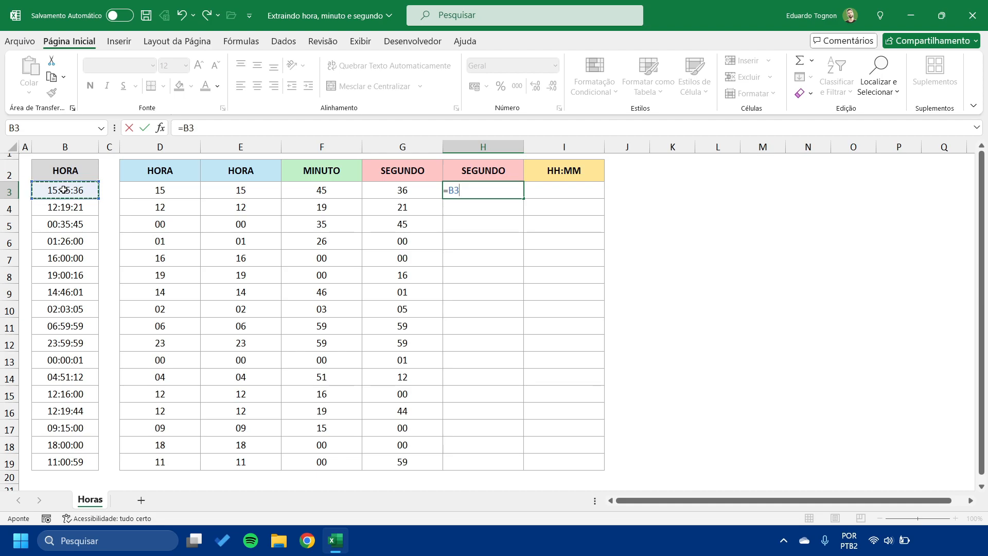
key(Return)
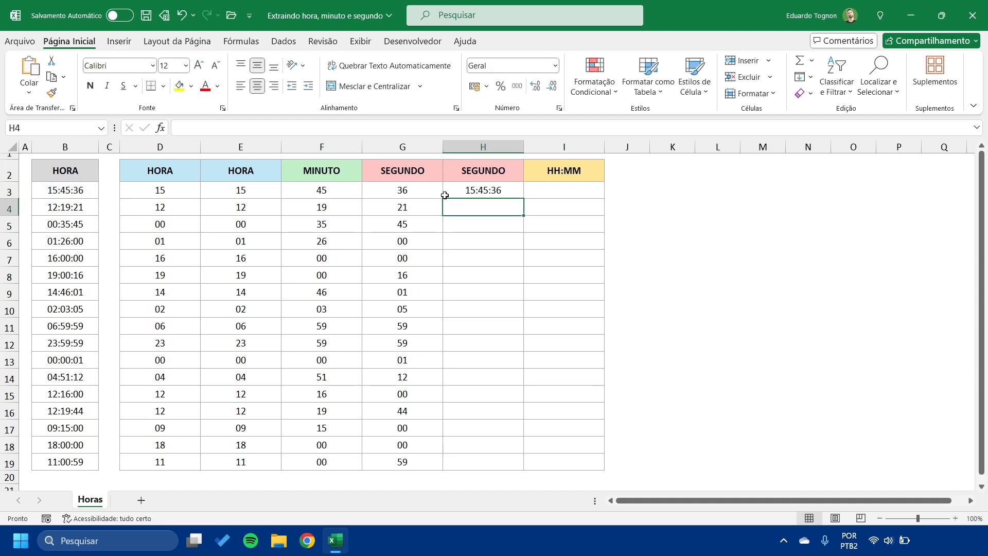
click(469, 189)
drag(523, 199, 522, 465)
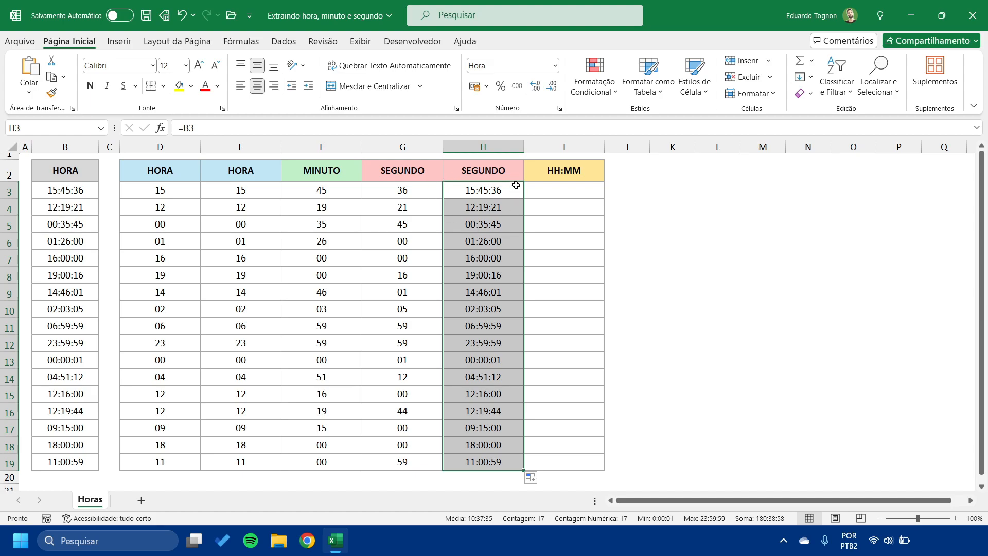
- Apply the custom number format ss to the times in H3:H19
click(559, 109)
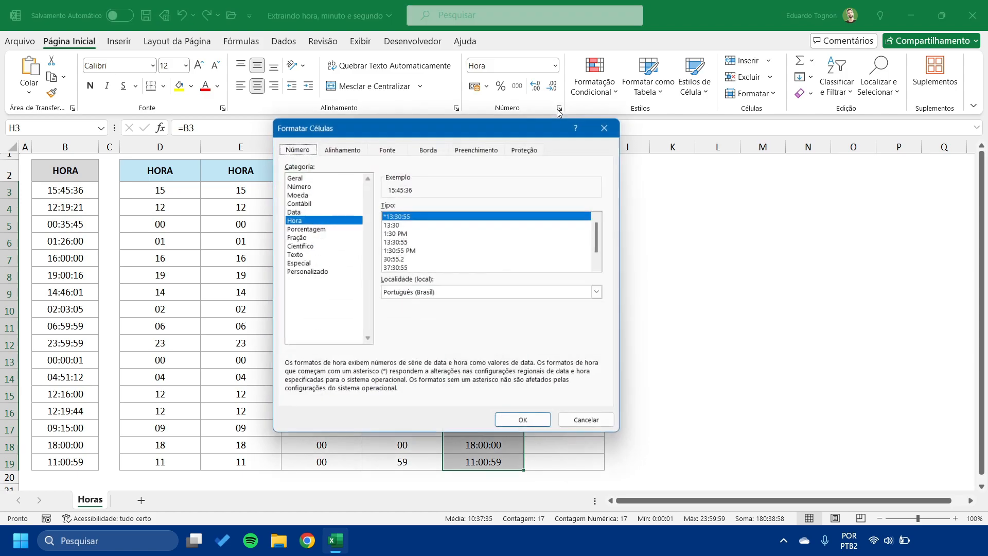
click(312, 272)
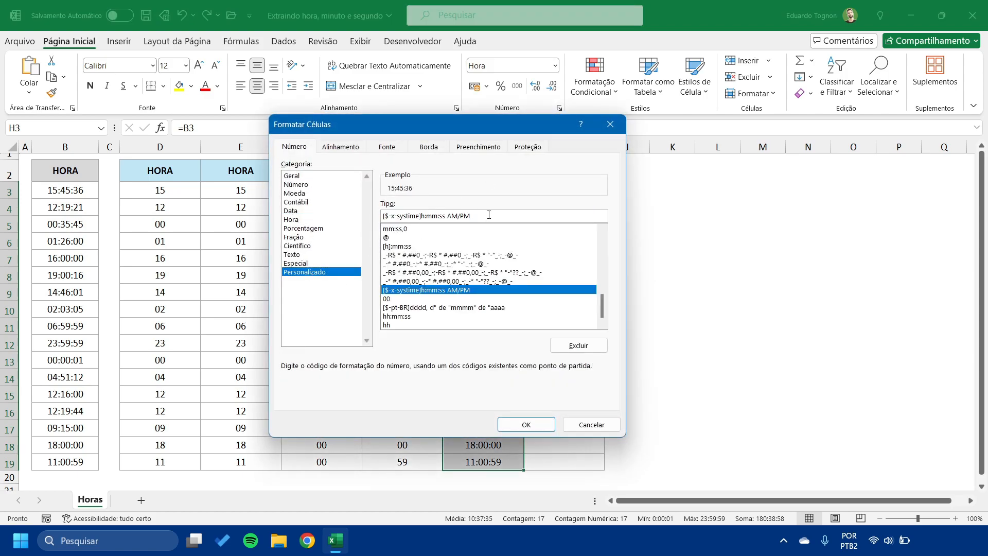
drag(489, 214, 323, 222)
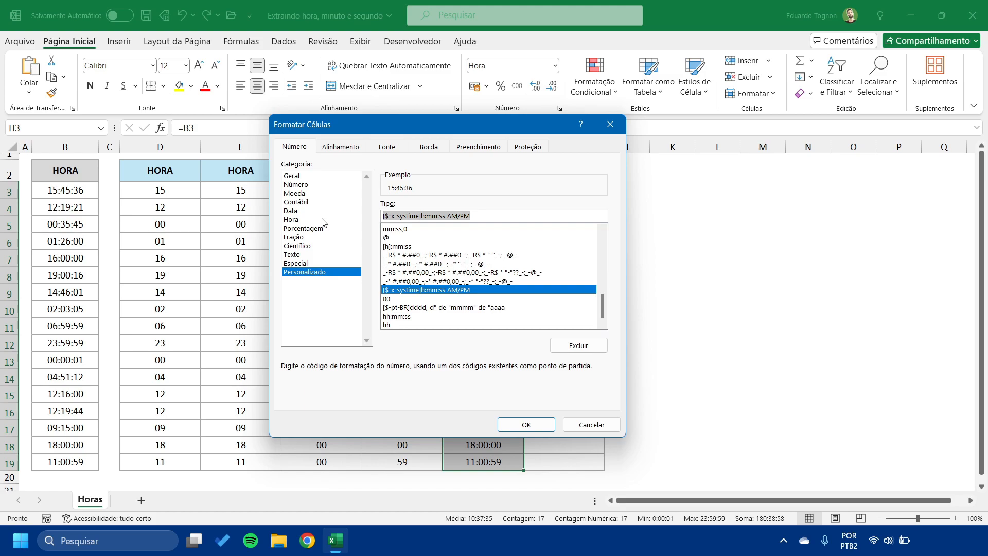
text(ss)
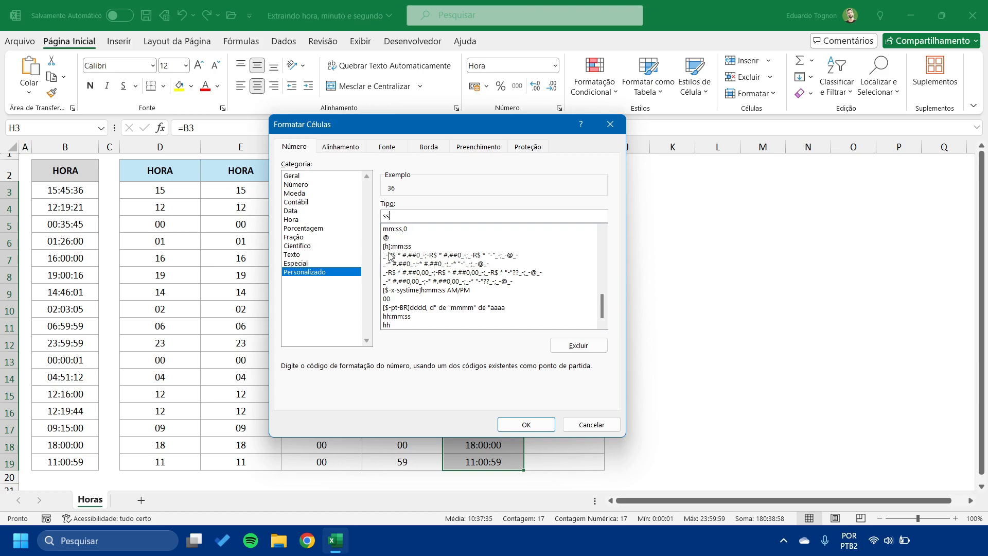
click(525, 425)
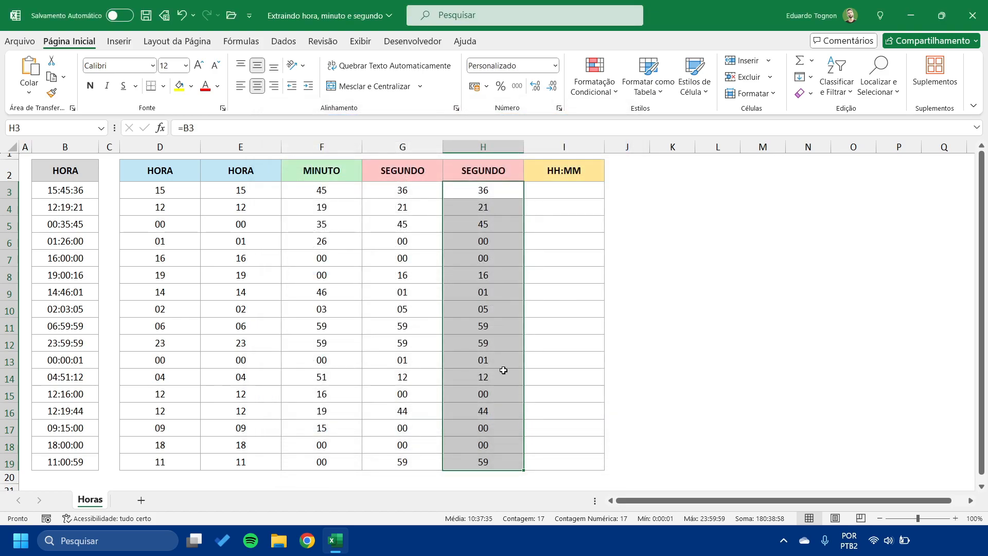
- Compare the formatted seconds and their formulas in column H with the original times in B3:B19
click(492, 284)
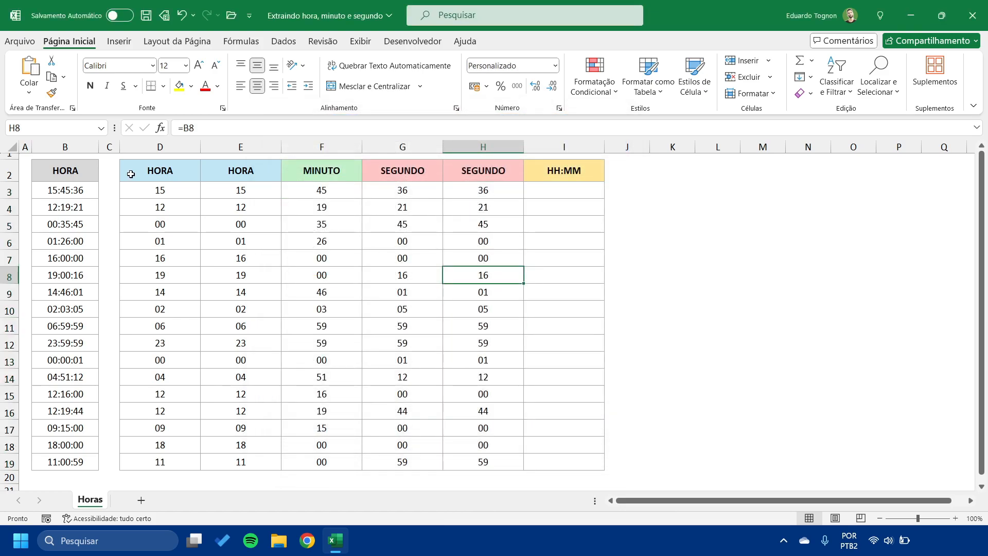
click(486, 188)
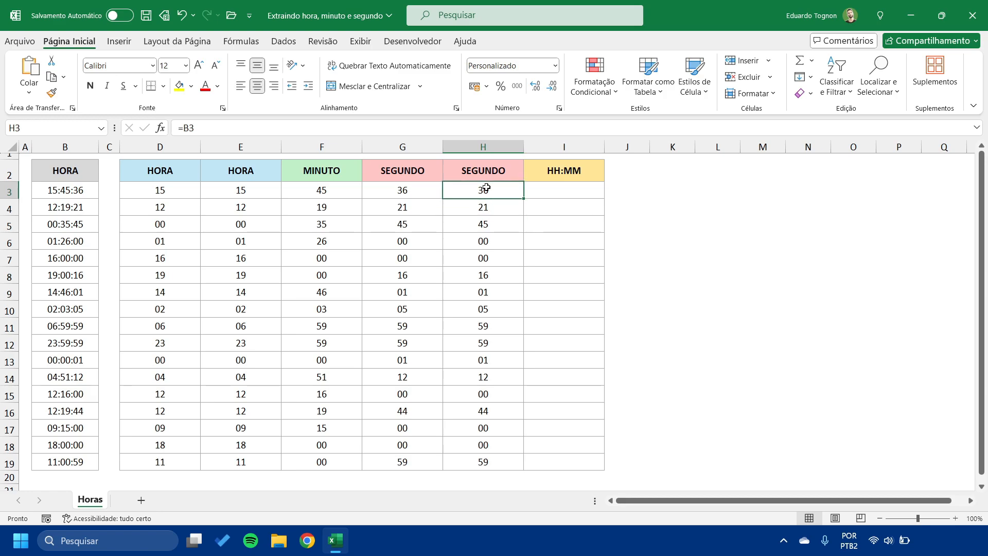
drag(486, 188, 485, 461)
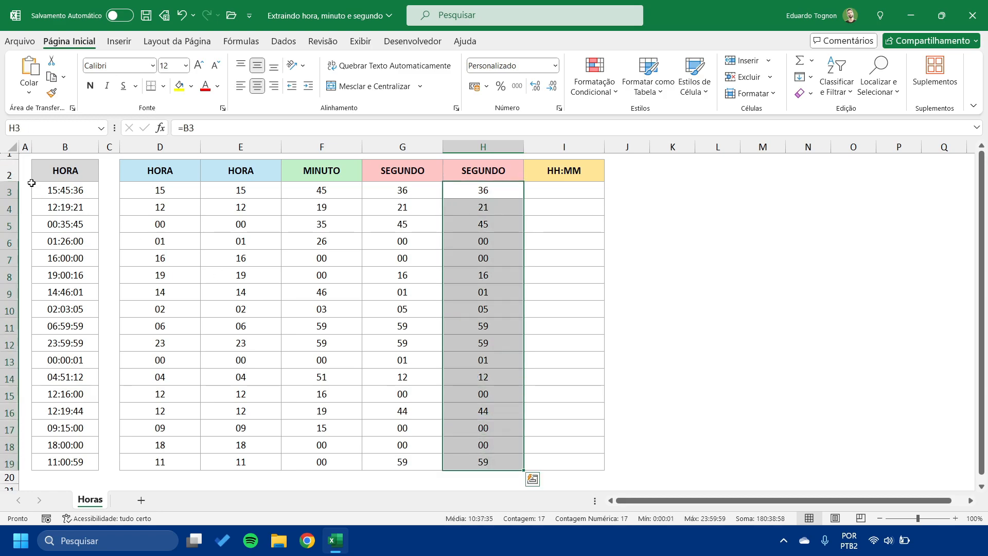
click(64, 188)
drag(63, 188, 55, 443)
click(484, 219)
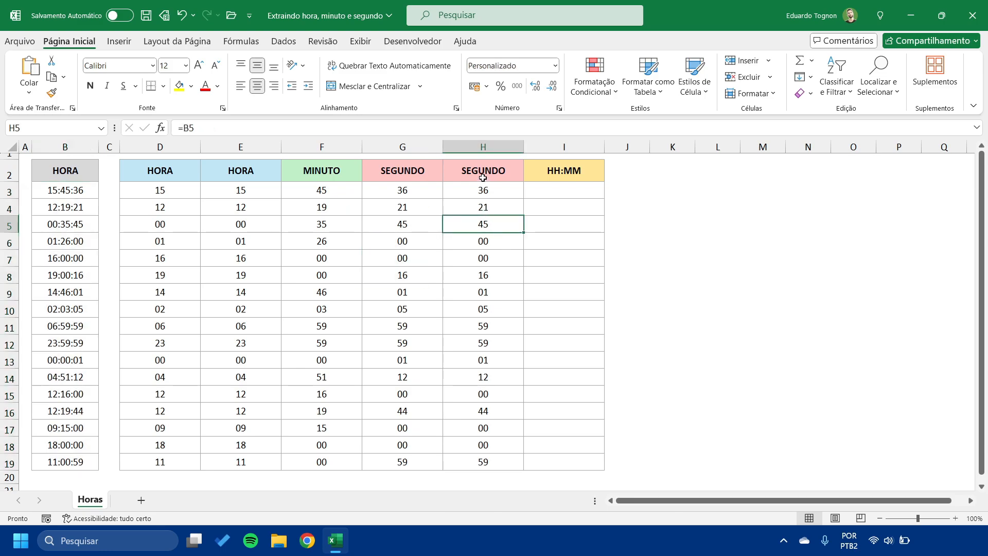
click(484, 147)
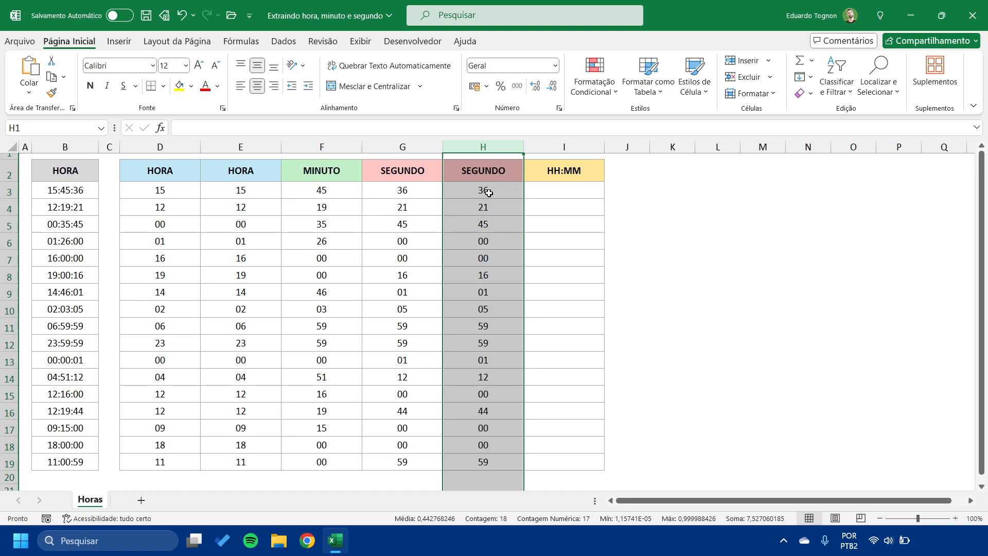
click(488, 193)
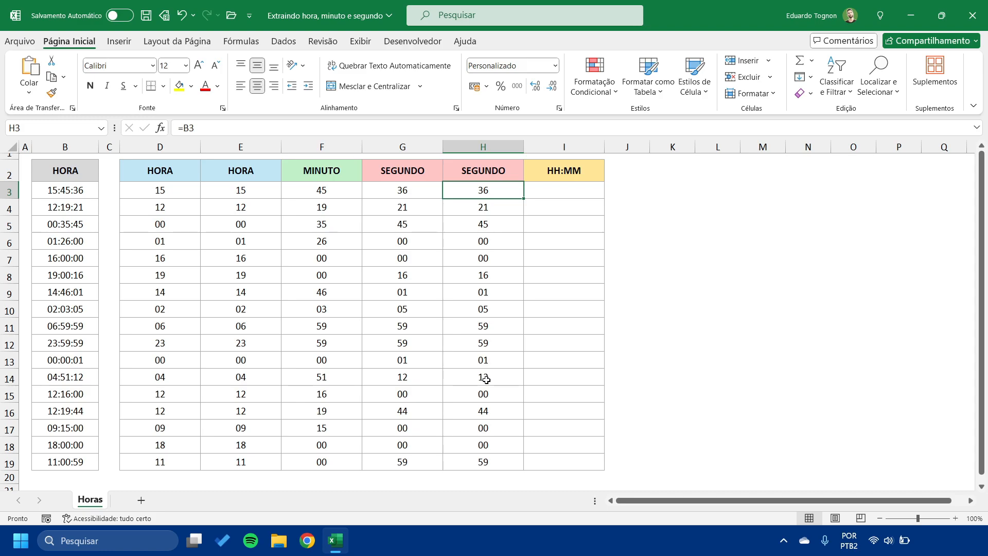
- Enter =B3 in cell I3 of the HH:MM column and fill the formula down to I19
click(556, 196)
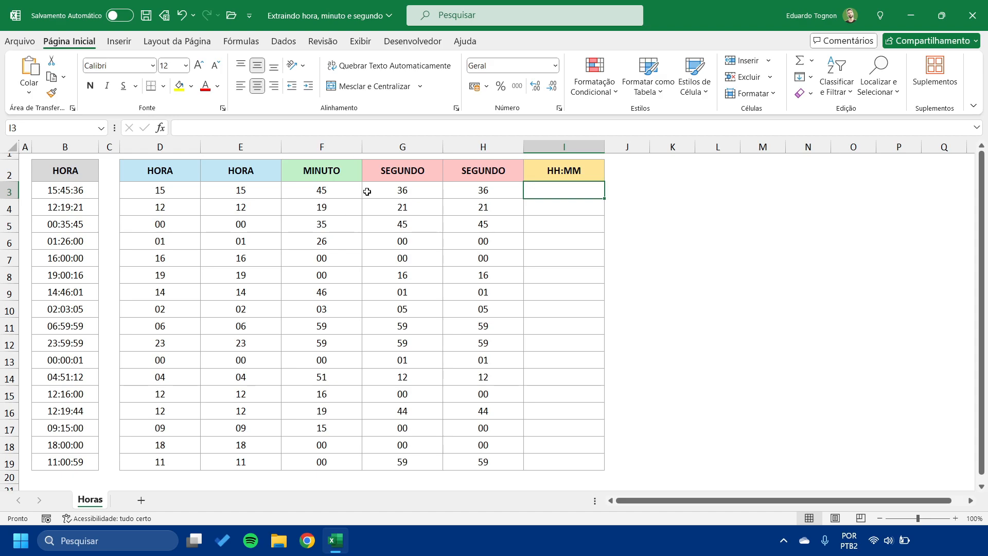
key(F2)
text(=)
click(62, 191)
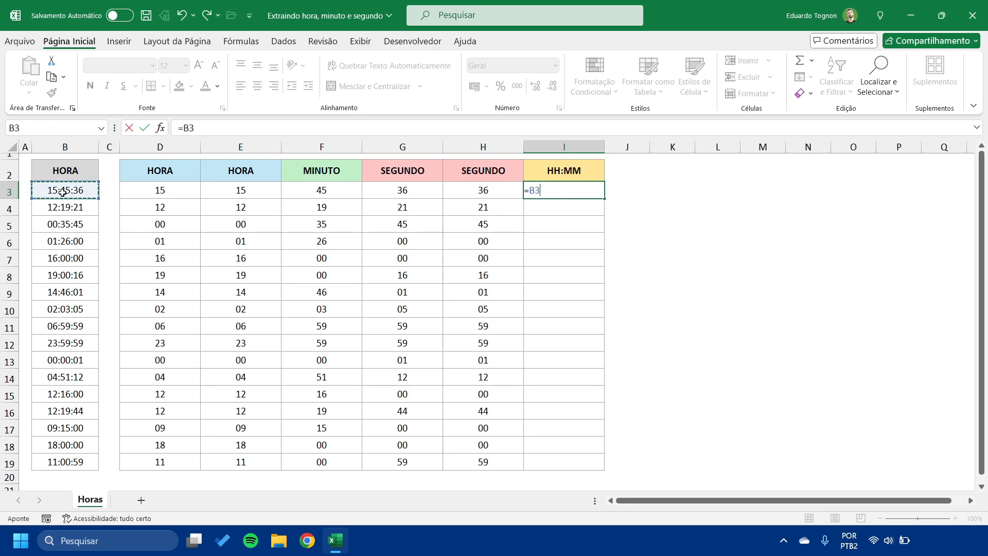
key(Return)
click(554, 188)
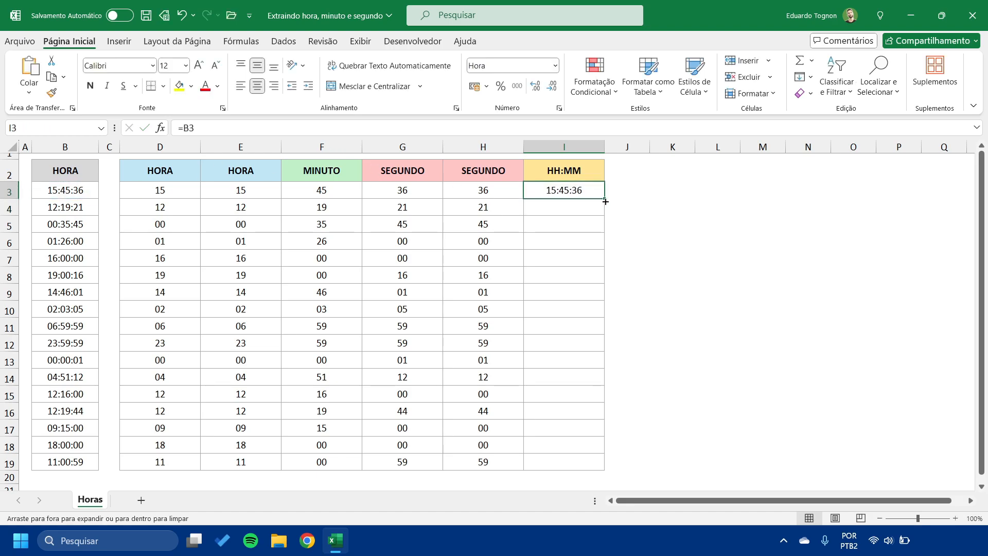
double_click(605, 202)
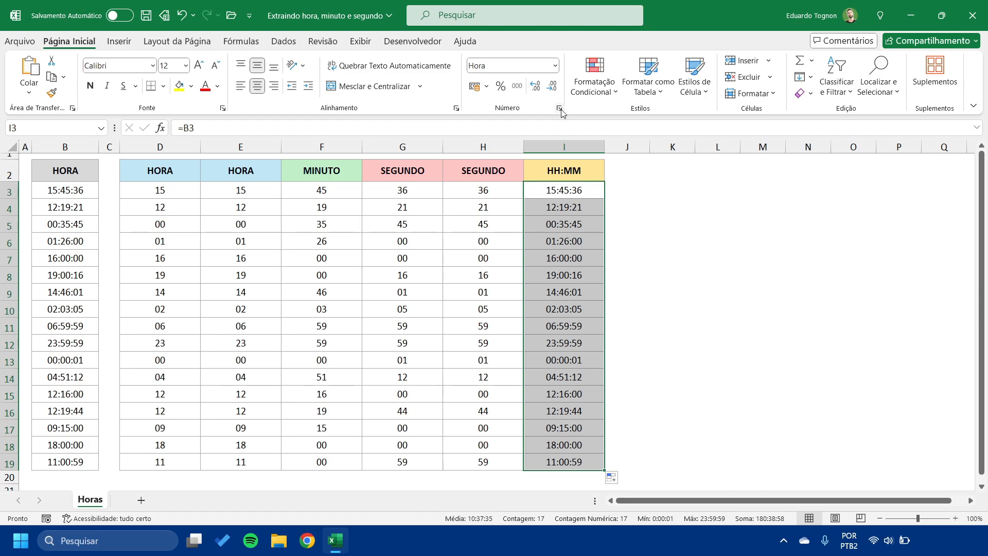
- Apply the custom number format hh:mm to the times in I3:I19
click(559, 109)
click(324, 273)
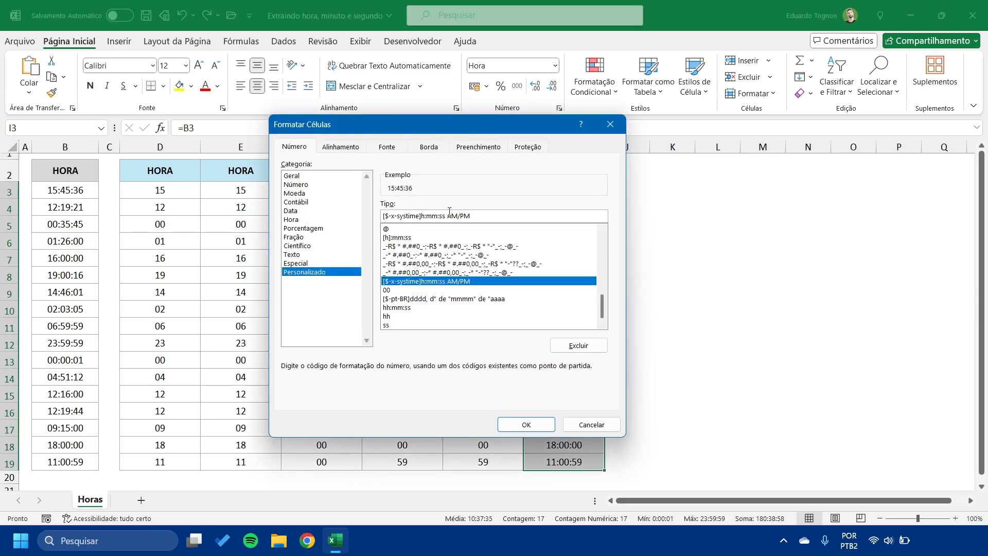
drag(470, 215, 382, 216)
text(h)
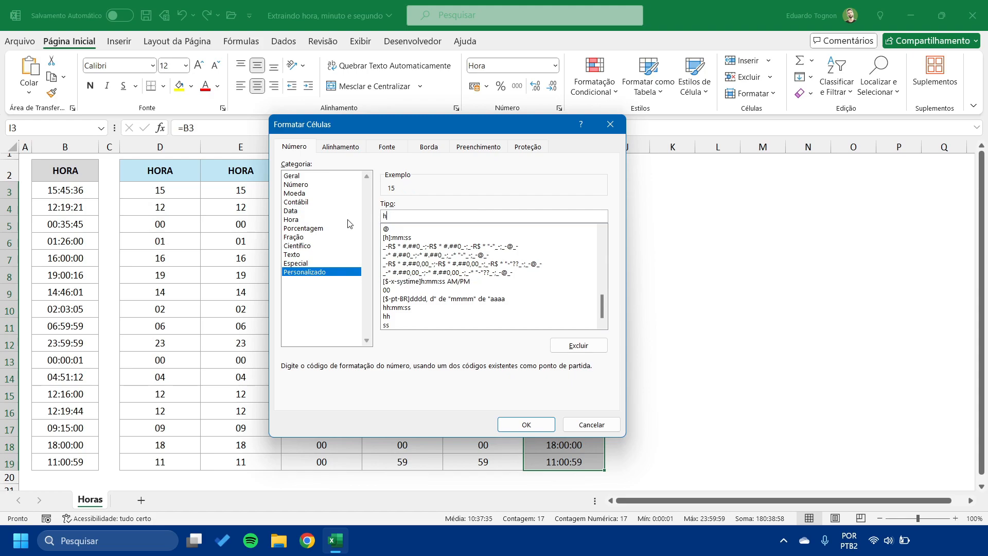
text(h:mm)
key(shift+Left)
key(shift+Left)
key(Left)
key(Left)
key(Left)
click(515, 424)
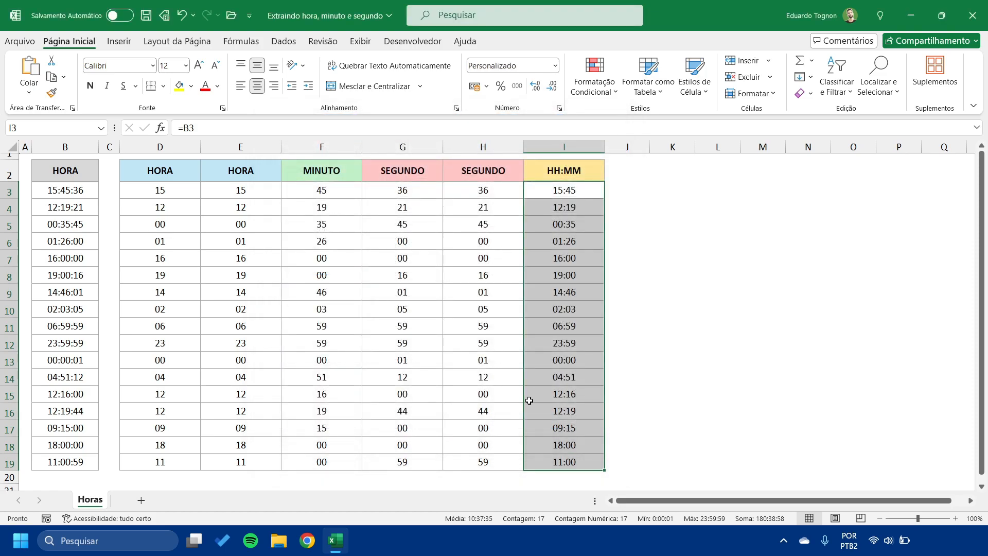
- Compare the formatted HH:MM values in column I with the original times in column B
click(568, 291)
click(70, 189)
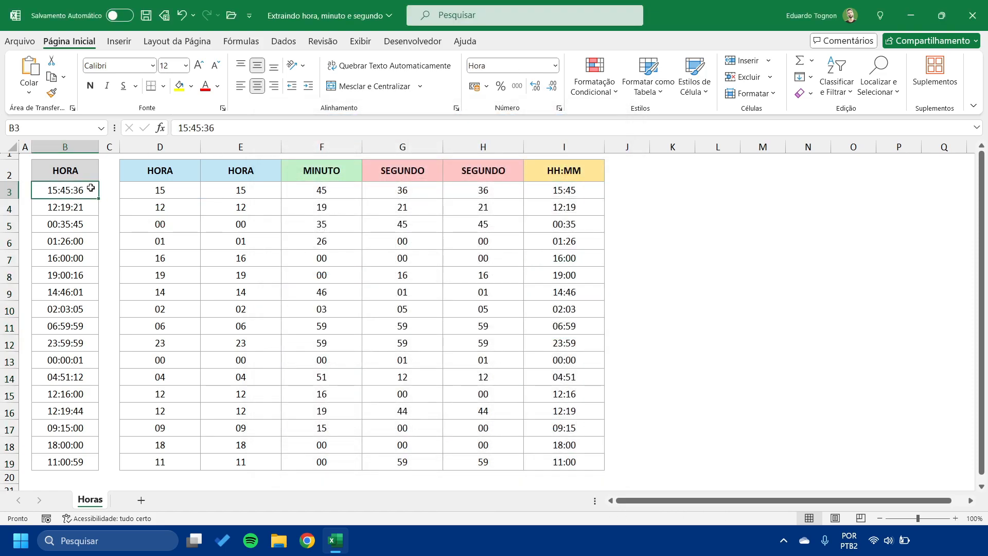
click(566, 192)
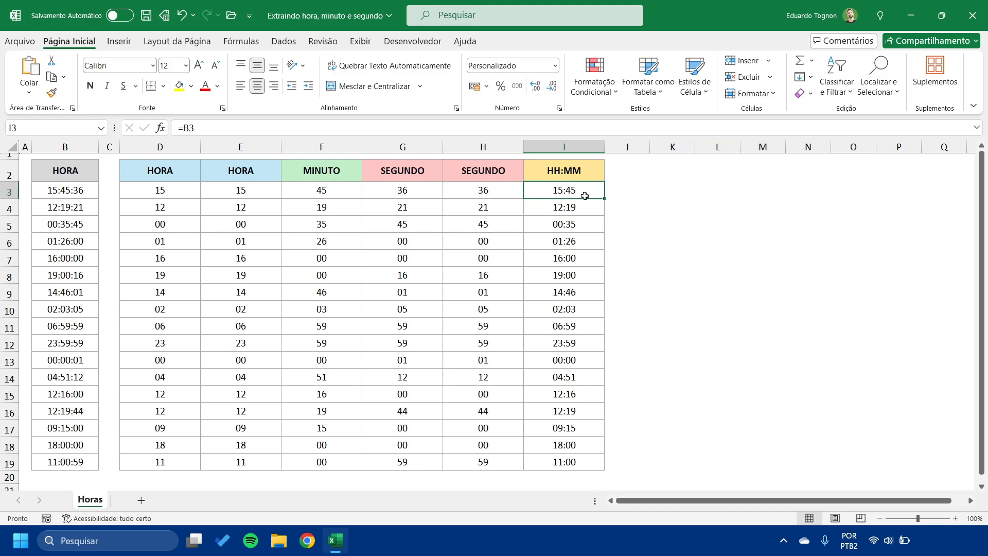
drag(577, 191, 576, 428)
click(683, 334)
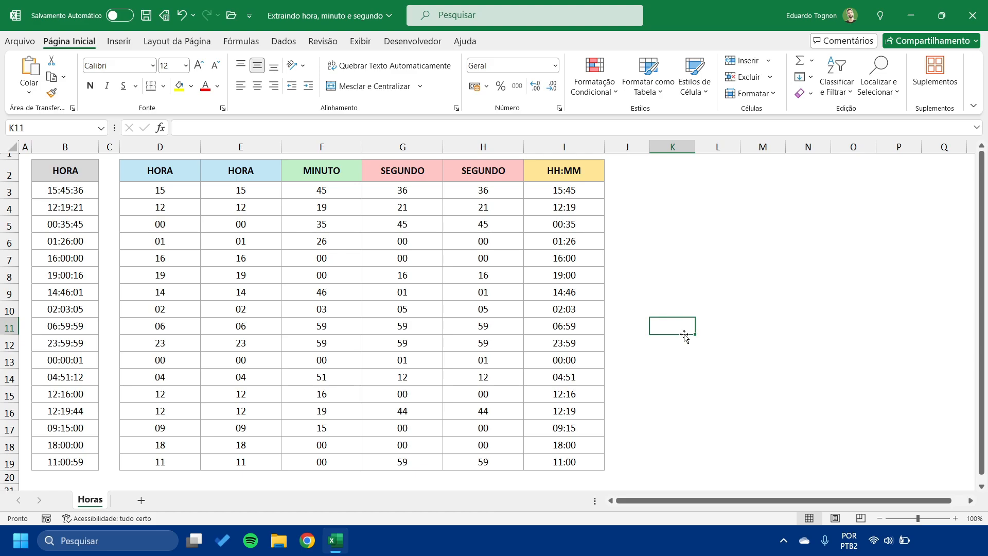